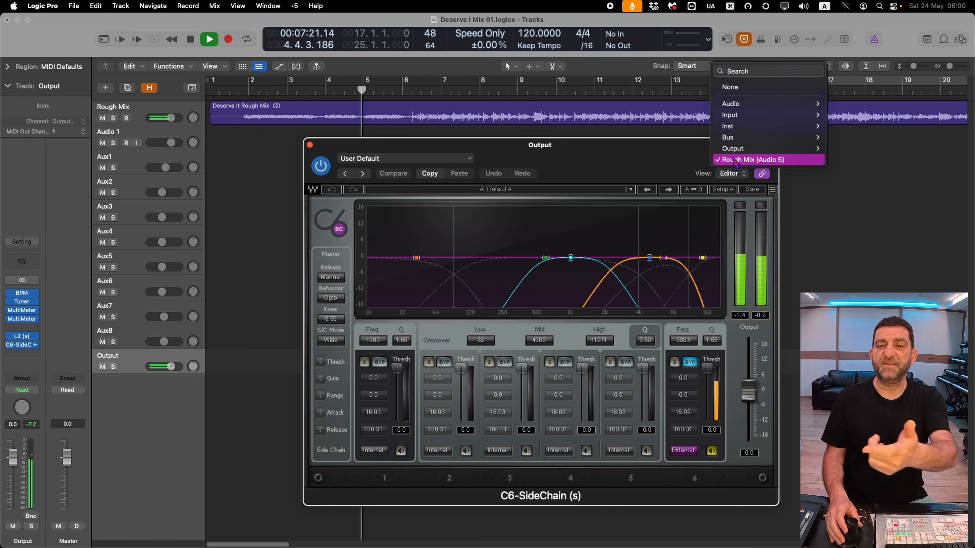
# Step: Keep Rough Mix as the C6-SideChain's side-chain source and compare the sound with band 6's side-chain listening off and on
pyautogui.click(737, 161)
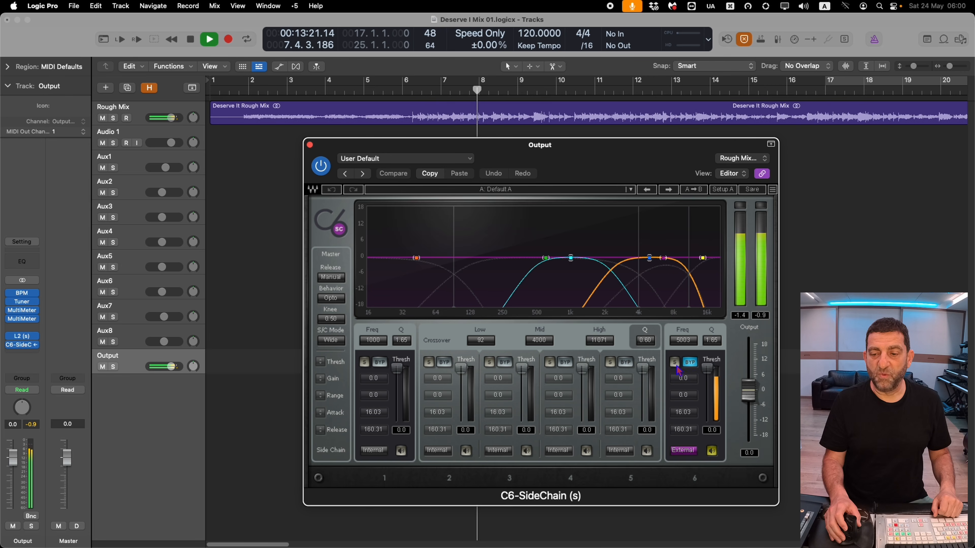
pyautogui.click(712, 454)
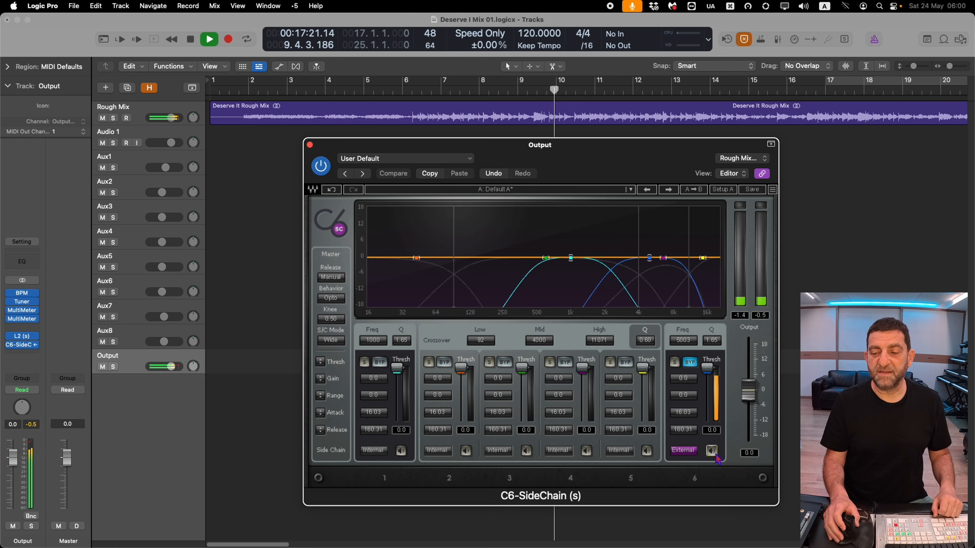
pyautogui.click(715, 454)
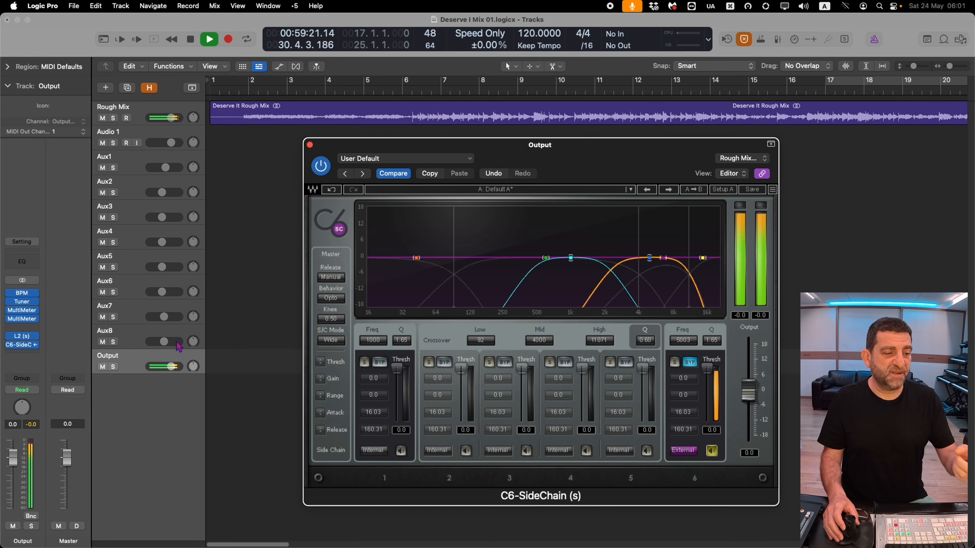
pyautogui.click(140, 365)
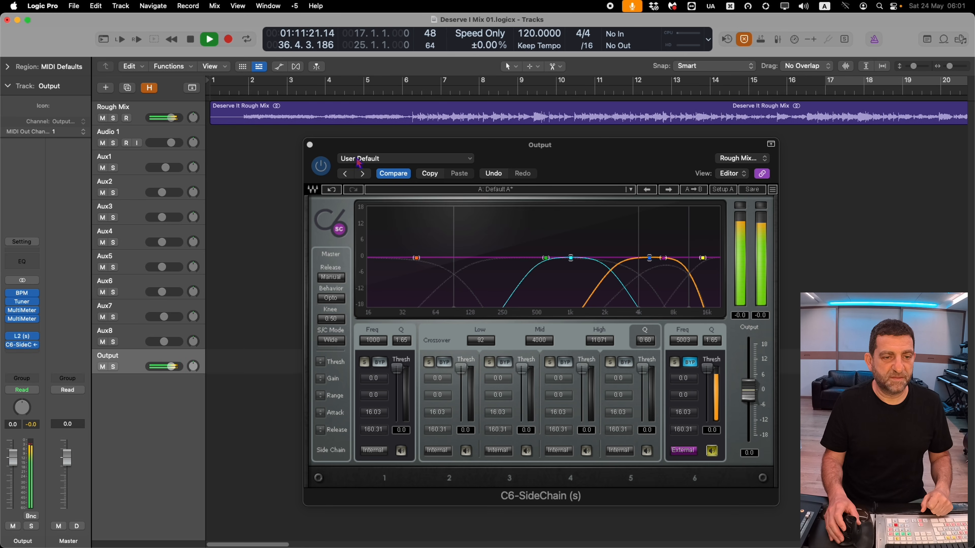
pyautogui.click(310, 145)
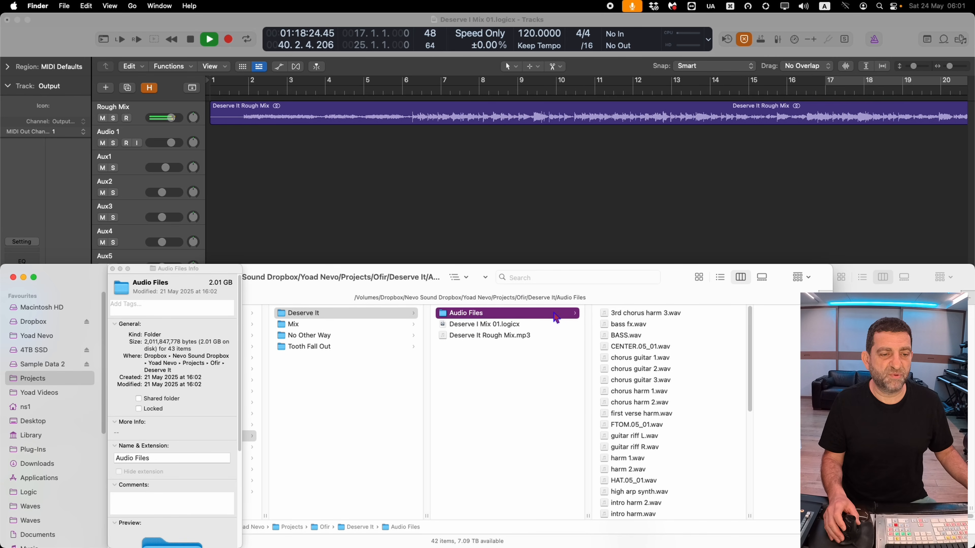
# Step: Import all the WAV files from the Deserve It song's Audio Files folder at the project start, creating new tracks
pyautogui.click(686, 470)
pyautogui.press('super+a')
pyautogui.moveTo(594, 325); pyautogui.dragTo(217, 144)
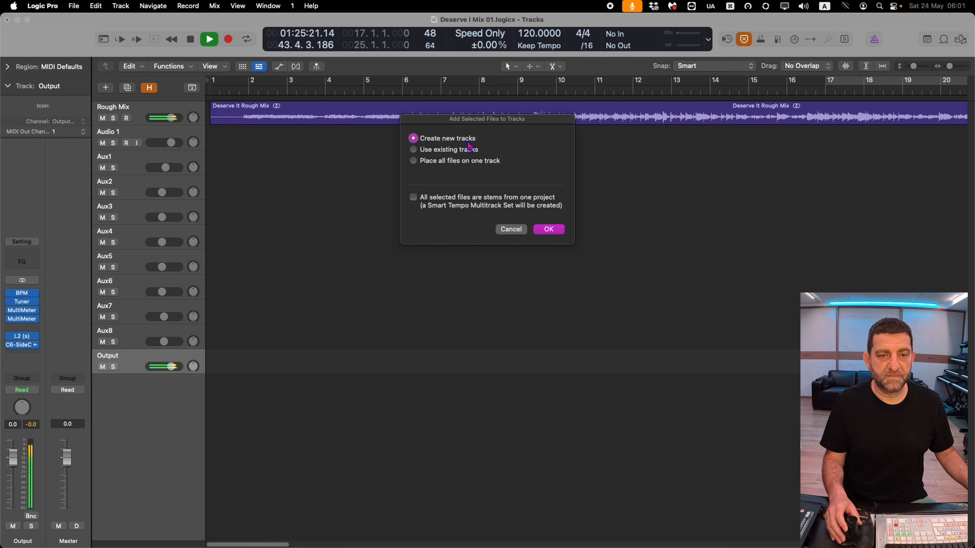
pyautogui.press('Return')
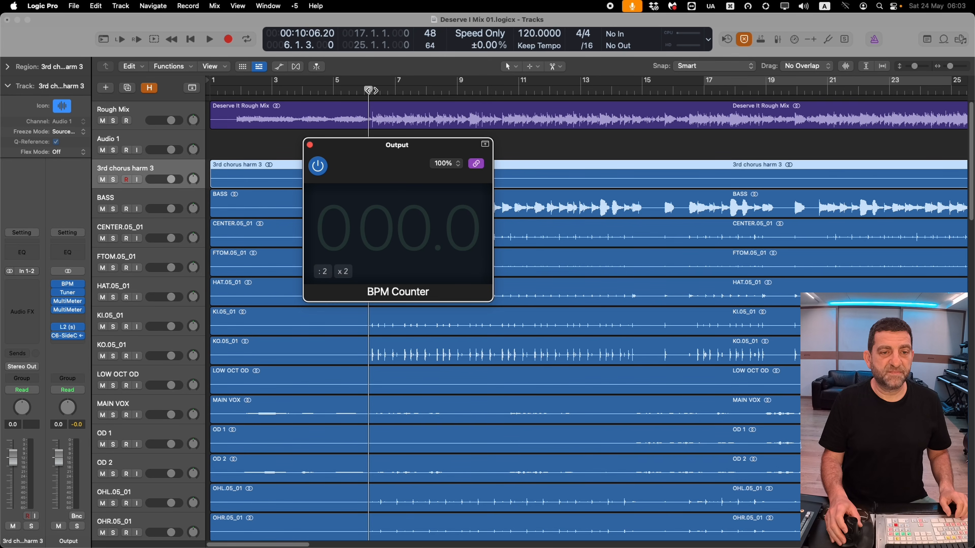
# Step: Place the playhead near bar 6 and lower the volume of all the imported tracks to -12 dB
pyautogui.click(372, 91)
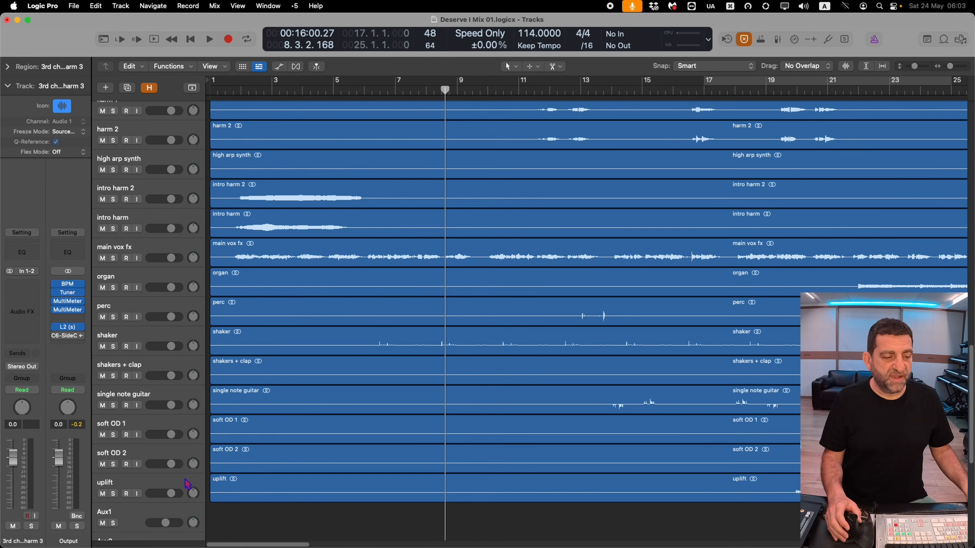
pyautogui.press('super+a')
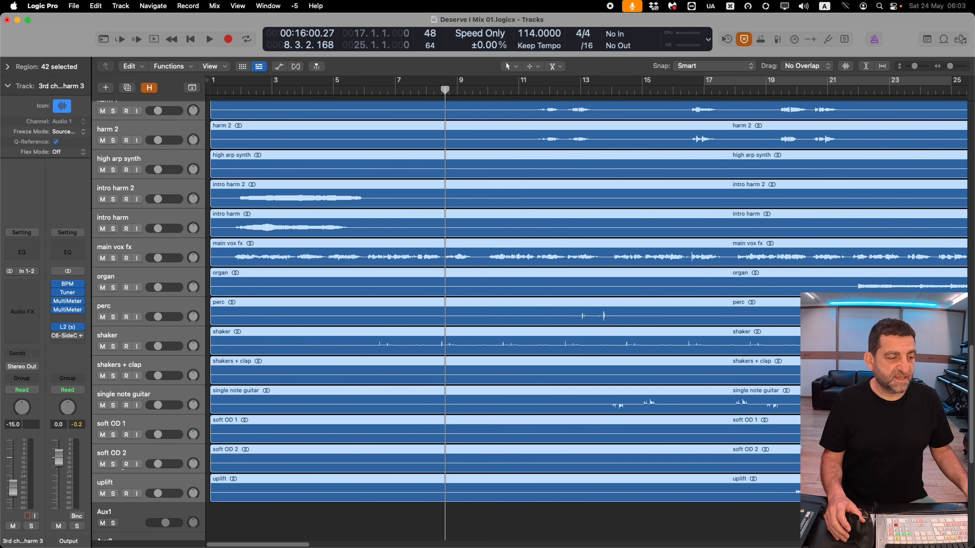
pyautogui.moveTo(12, 486); pyautogui.dragTo(12, 484)
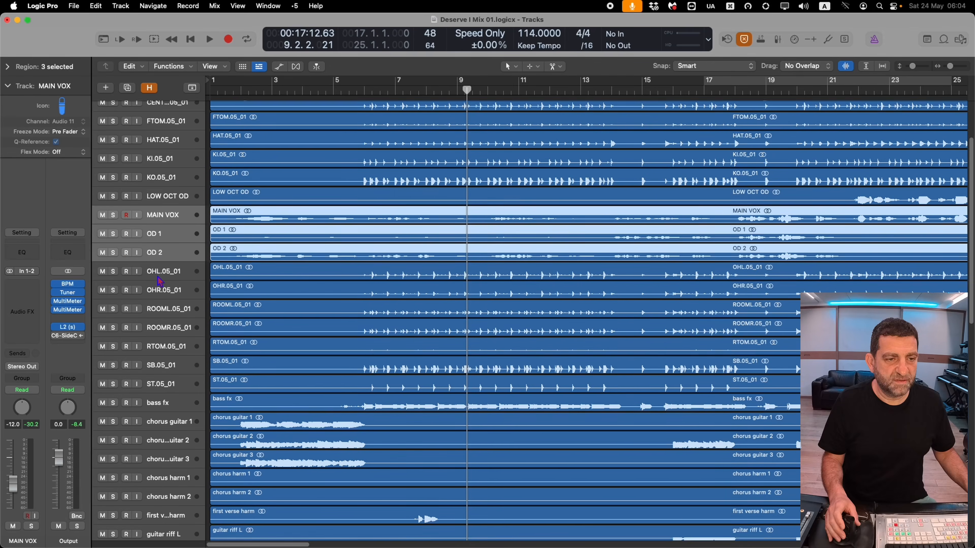
# Step: Group MAIN VOX, OD 1 and OD 2 with the intro harm, main vox fx and harm tracks at the end of the audio tracks
pyautogui.scroll(1, 159, 277)
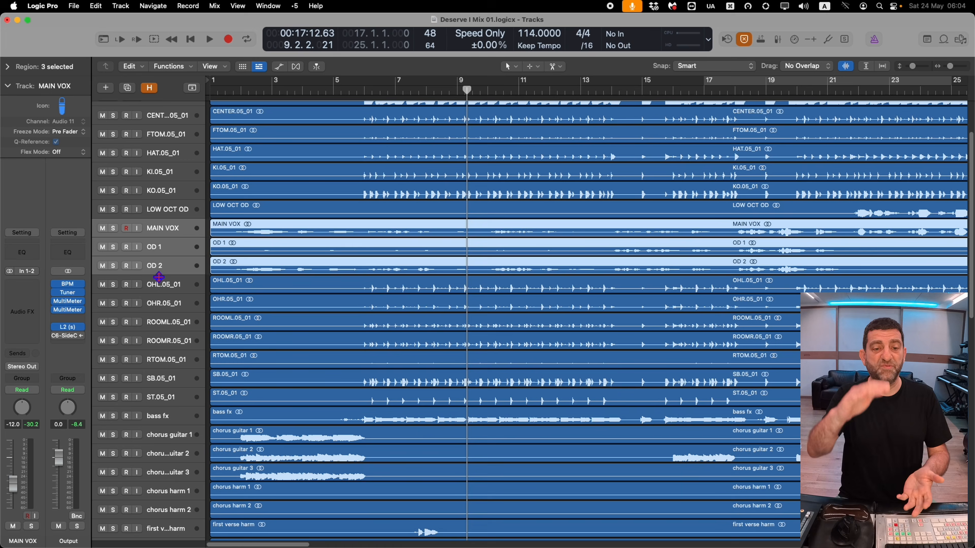
pyautogui.moveTo(164, 231); pyautogui.dragTo(195, 411)
pyautogui.scroll(2, 194, 411)
pyautogui.click(168, 225)
pyautogui.keyDown('shift'); pyautogui.click(169, 238); pyautogui.keyUp('shift')
pyautogui.moveTo(165, 252); pyautogui.dragTo(197, 476)
pyautogui.scroll(8, 230, 415)
pyautogui.click(158, 388)
pyautogui.keyDown('shift'); pyautogui.click(157, 406); pyautogui.keyUp('shift')
pyautogui.scroll(-8, 158, 406)
pyautogui.moveTo(164, 242); pyautogui.dragTo(230, 483)
# Step: Move chorus harm 1 and 2 below intro harm, and move 3rd chorus harm 3 down to the vocal tracks
pyautogui.scroll(9, 231, 484)
pyautogui.click(167, 299)
pyautogui.keyDown('shift'); pyautogui.click(164, 280); pyautogui.keyUp('shift')
pyautogui.moveTo(164, 280); pyautogui.dragTo(195, 446)
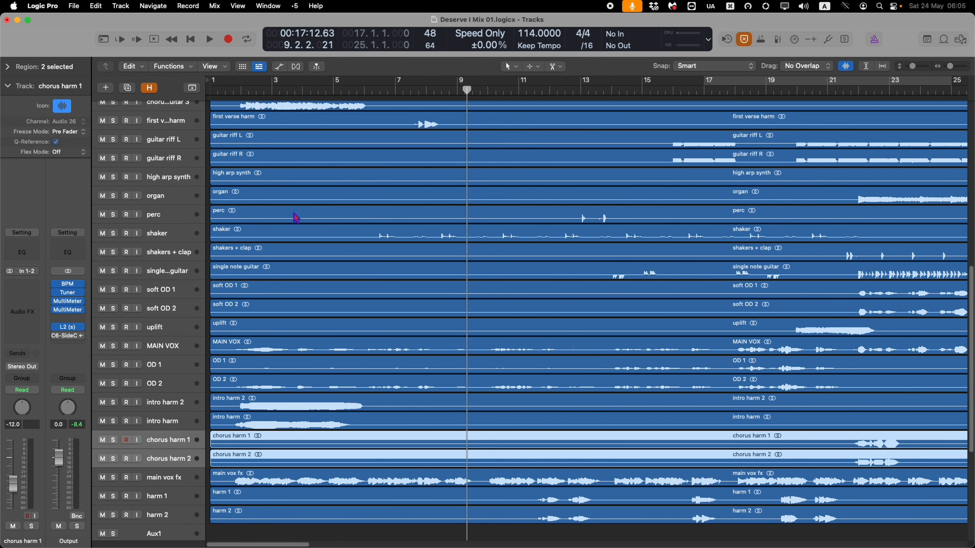
pyautogui.scroll(10, 164, 403)
pyautogui.moveTo(157, 152); pyautogui.dragTo(220, 483)
# Step: Reorder the drum tracks so that KI, KO, ST, SB and HAT come first, directly below Audio 1
pyautogui.scroll(10, 221, 345)
pyautogui.click(173, 221)
pyautogui.keyDown('shift'); pyautogui.click(173, 241); pyautogui.keyUp('shift')
pyautogui.moveTo(173, 241); pyautogui.dragTo(172, 148)
pyautogui.moveTo(173, 393); pyautogui.dragTo(173, 185)
pyautogui.moveTo(172, 392); pyautogui.dragTo(173, 203)
pyautogui.moveTo(158, 279); pyautogui.dragTo(166, 223)
# Step: Pan the overhead tracks to opposite sides, OHL to -64 and OHR to +63
pyautogui.click(190, 335)
pyautogui.keyDown('shift'); pyautogui.click(191, 316); pyautogui.keyUp('shift')
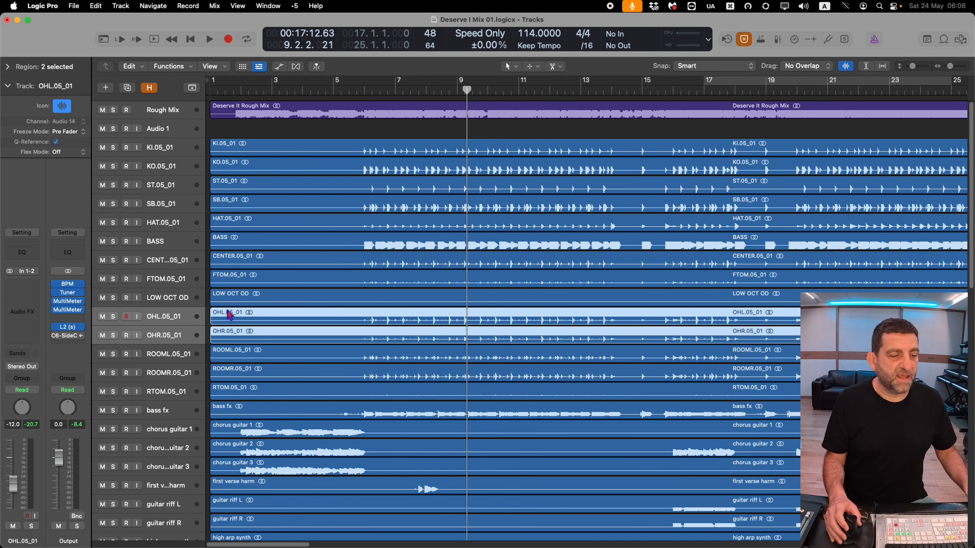
pyautogui.click(170, 328)
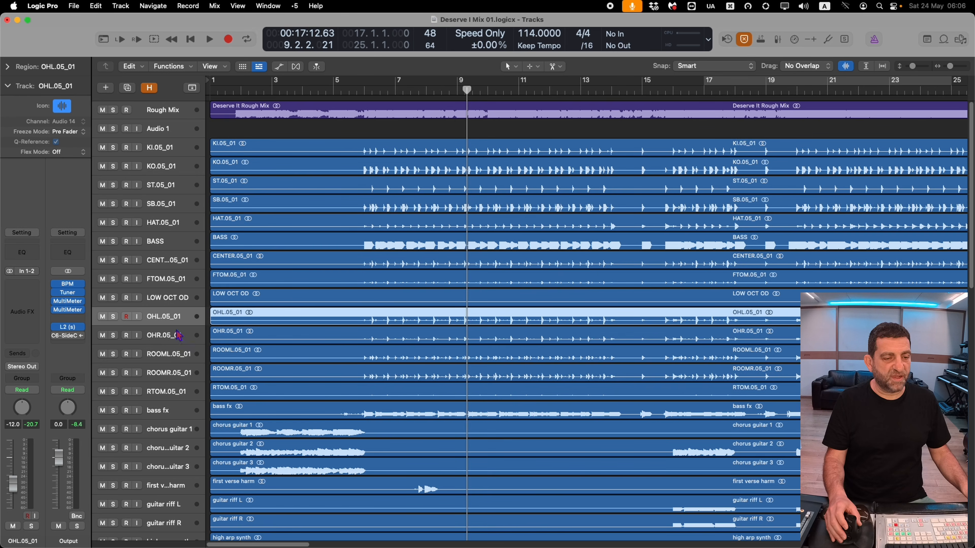
pyautogui.press('cmd+Down')
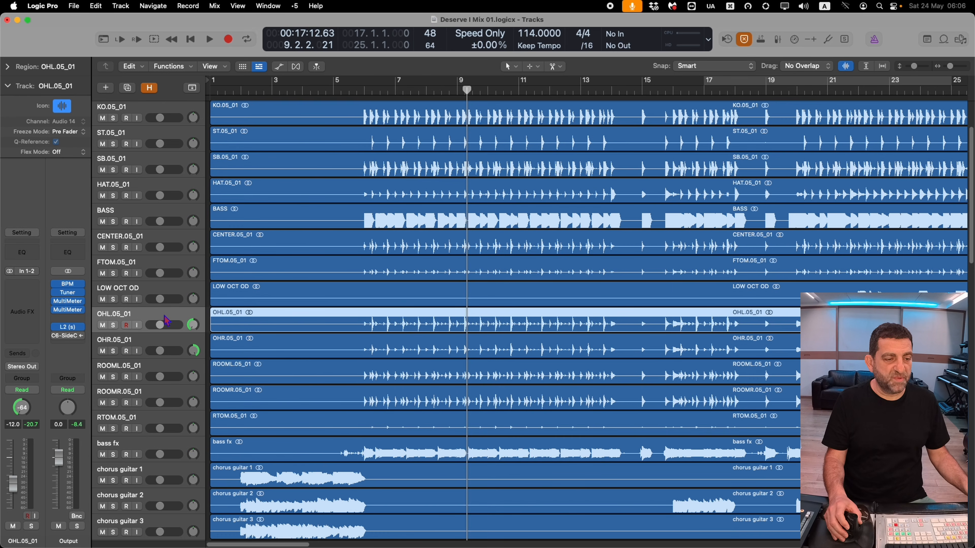
# Step: Mix the OHL and OHR regions down to one stereo region with both faders at 0.0 dB, and delete the emptied OHR track
pyautogui.click(175, 350)
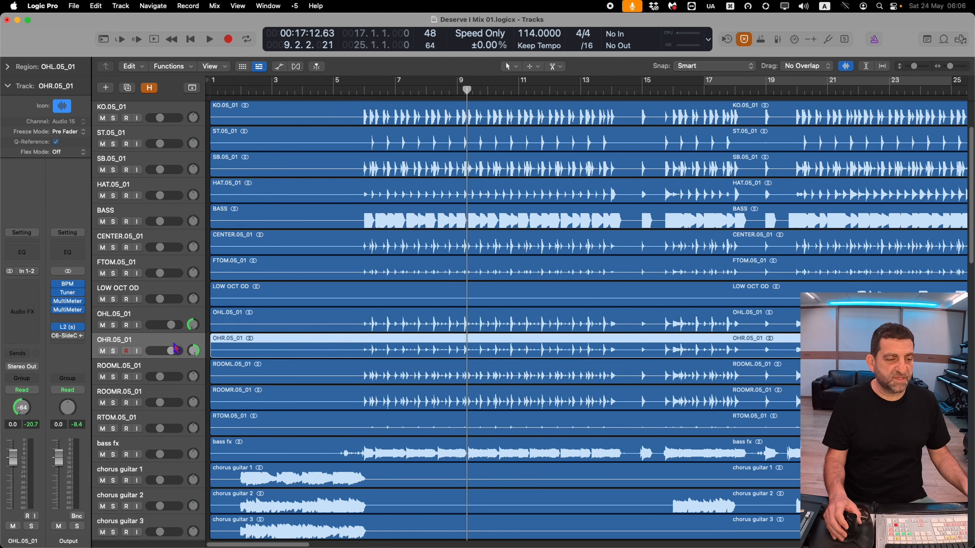
pyautogui.keyDown('shift'); pyautogui.click(175, 320); pyautogui.keyUp('shift')
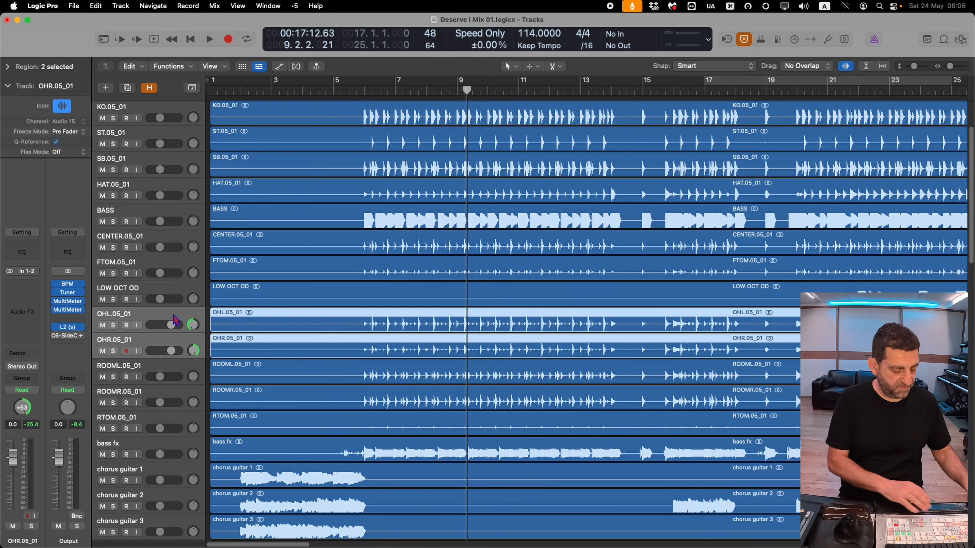
pyautogui.press('super+j')
pyautogui.press('Return')
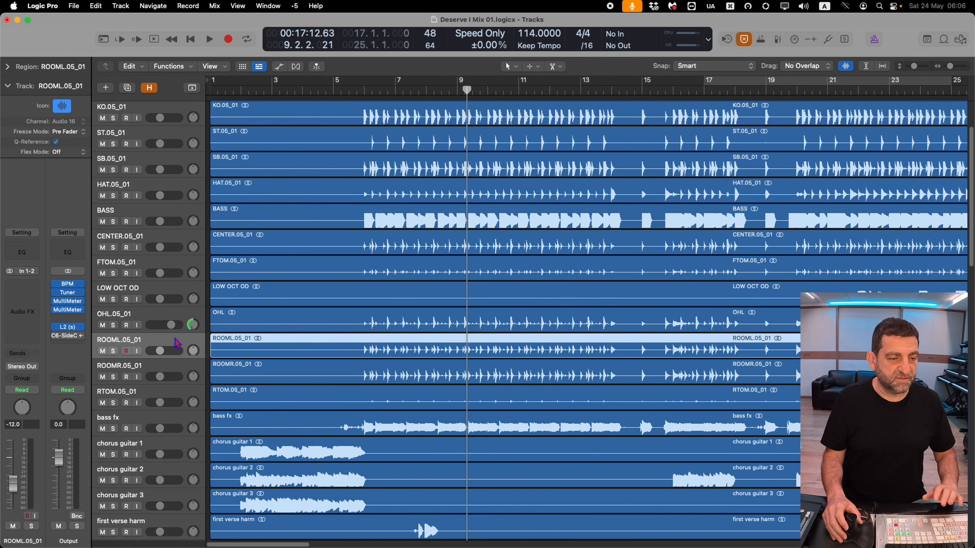
pyautogui.press('super+BackSpace')
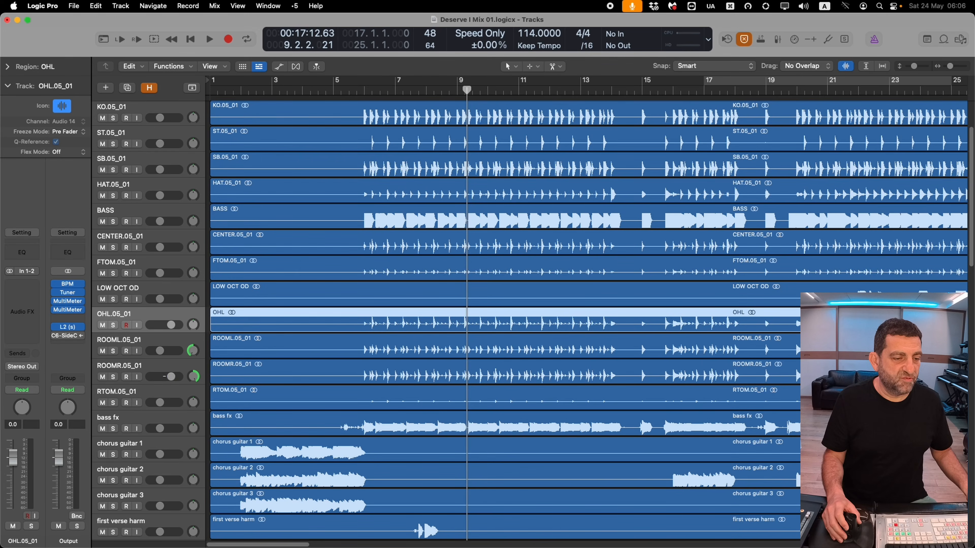
# Step: Mix the oppositely panned ROOML and ROOMR regions down to one stereo region with both faders at 0.0 dB
pyautogui.click(172, 348)
pyautogui.keyDown('shift'); pyautogui.click(175, 369); pyautogui.keyUp('shift')
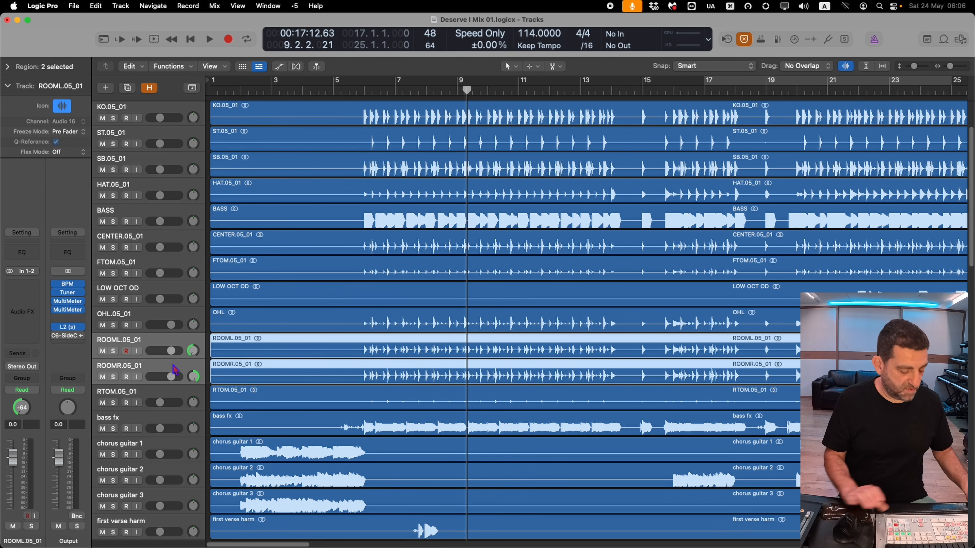
pyautogui.press('super+j')
pyautogui.press('Return')
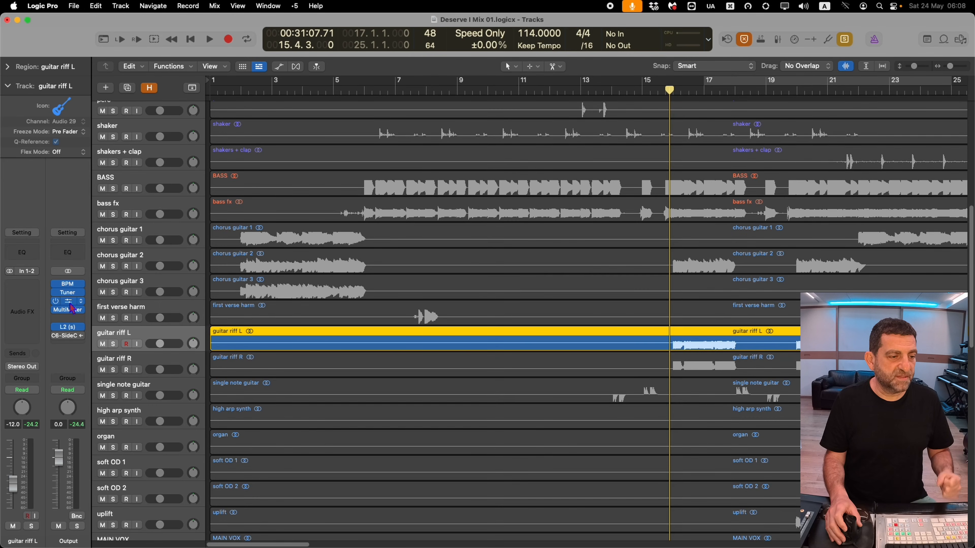
# Step: Check the stereo image of guitar riff L alone and together with guitar riff R on the output MultiMeter's goniometer, playing from about bar 20
pyautogui.click(71, 309)
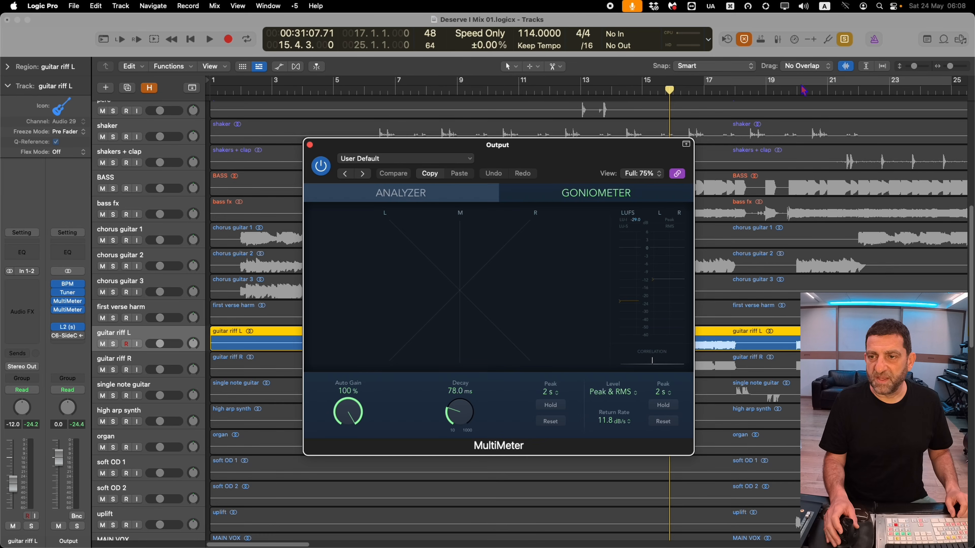
pyautogui.click(797, 91)
pyautogui.press('space')
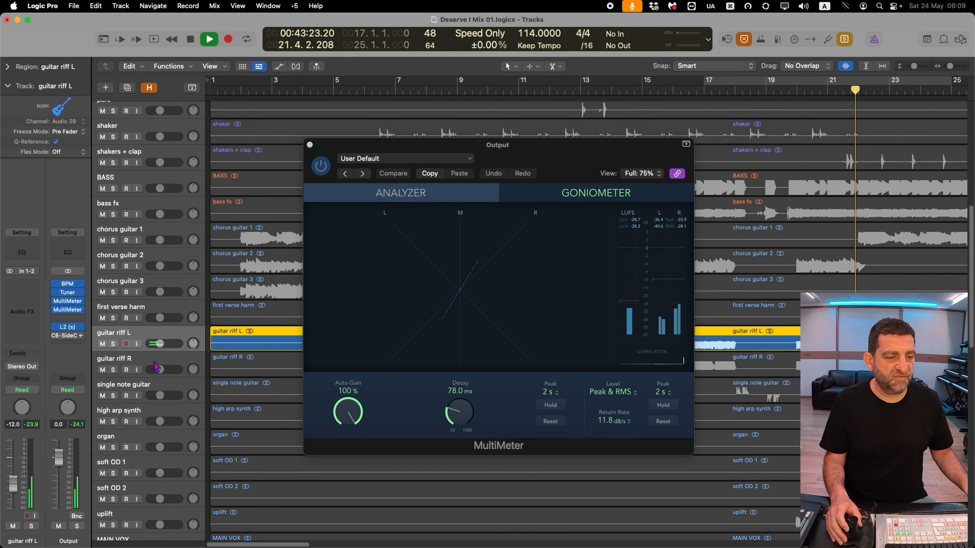
pyautogui.keyDown('shift'); pyautogui.click(172, 368); pyautogui.keyUp('shift')
pyautogui.press('space')
pyautogui.press('space')
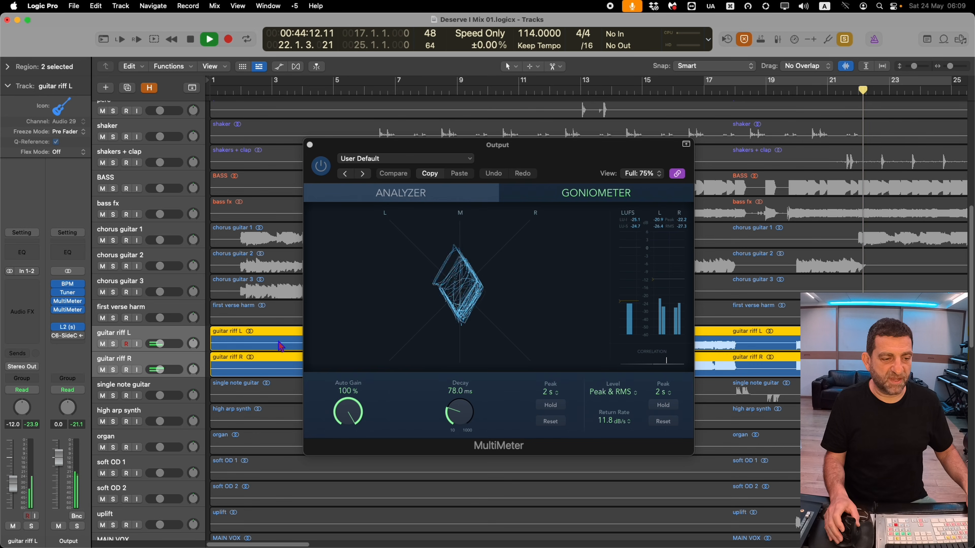
pyautogui.click(180, 340)
pyautogui.press('space')
pyautogui.press('space')
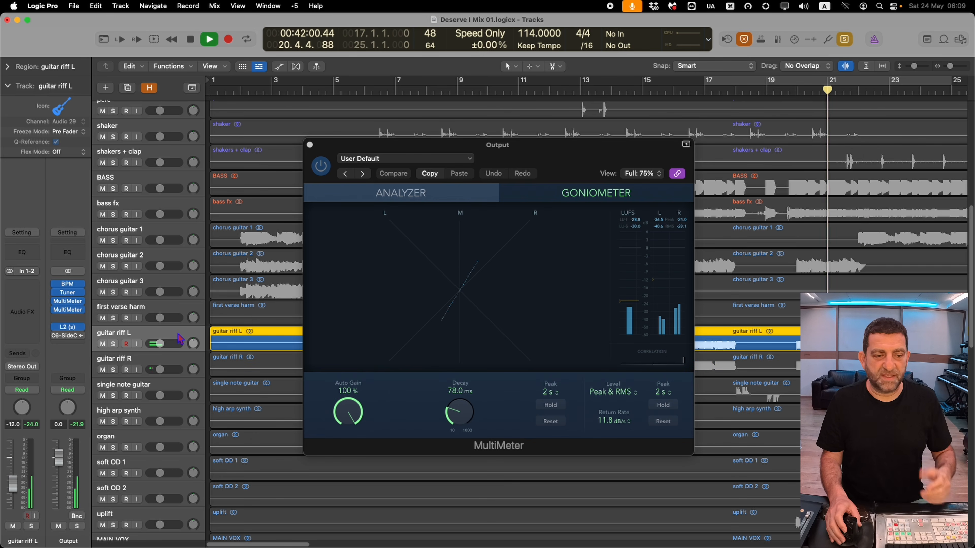
pyautogui.press('space')
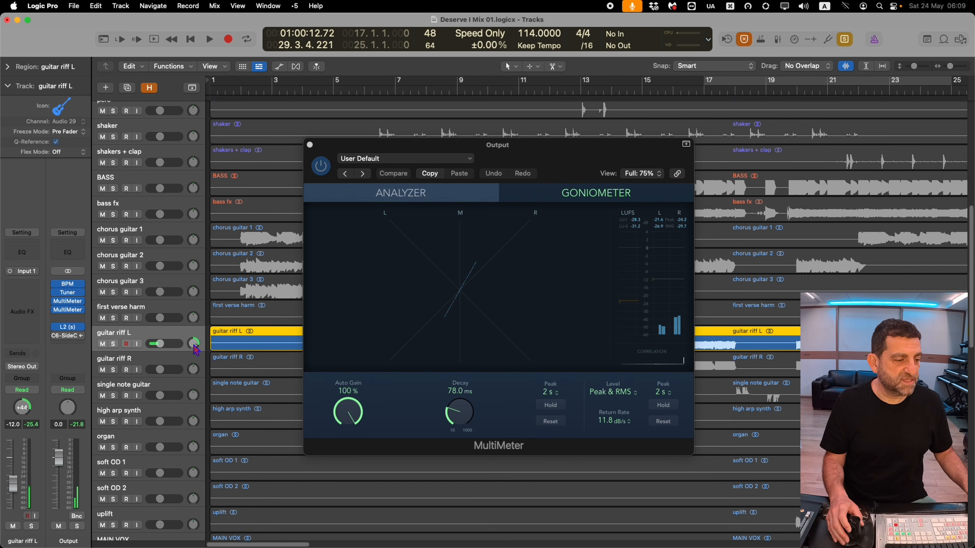
pyautogui.click(310, 145)
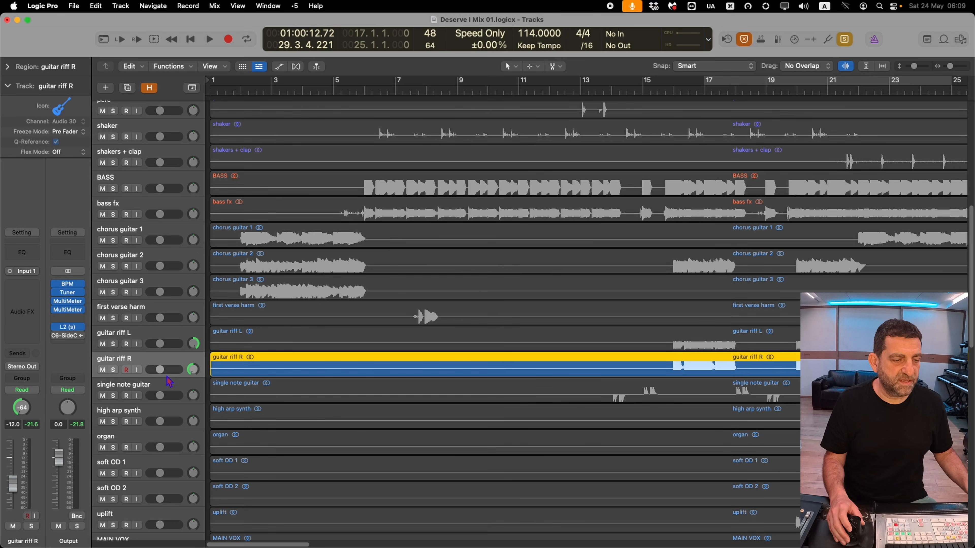
# Step: Mix guitar riff L, panned to +63, and guitar riff R, panned to -64, down to one stereo region with faders at 0.0 dB
pyautogui.click(165, 344)
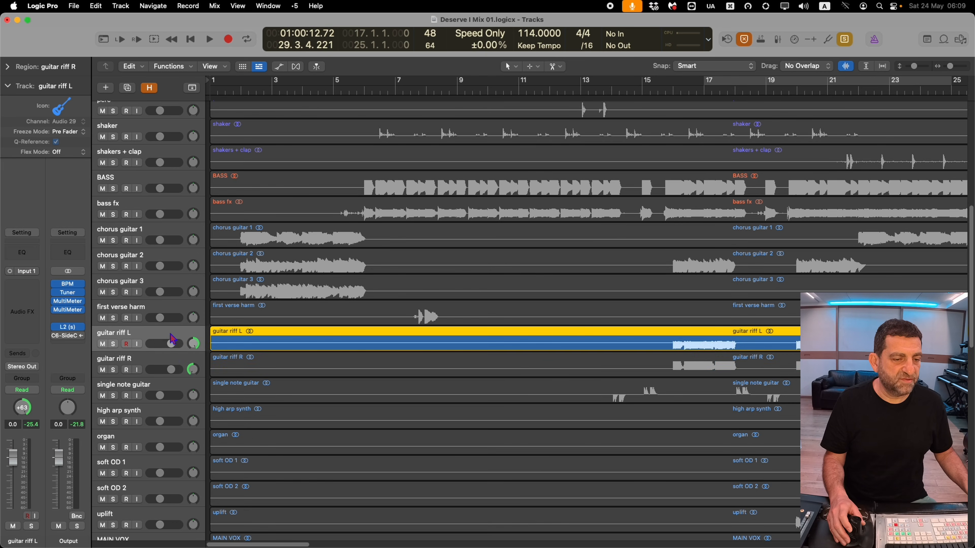
pyautogui.keyDown('shift'); pyautogui.click(173, 366); pyautogui.keyUp('shift')
pyautogui.press('super+j')
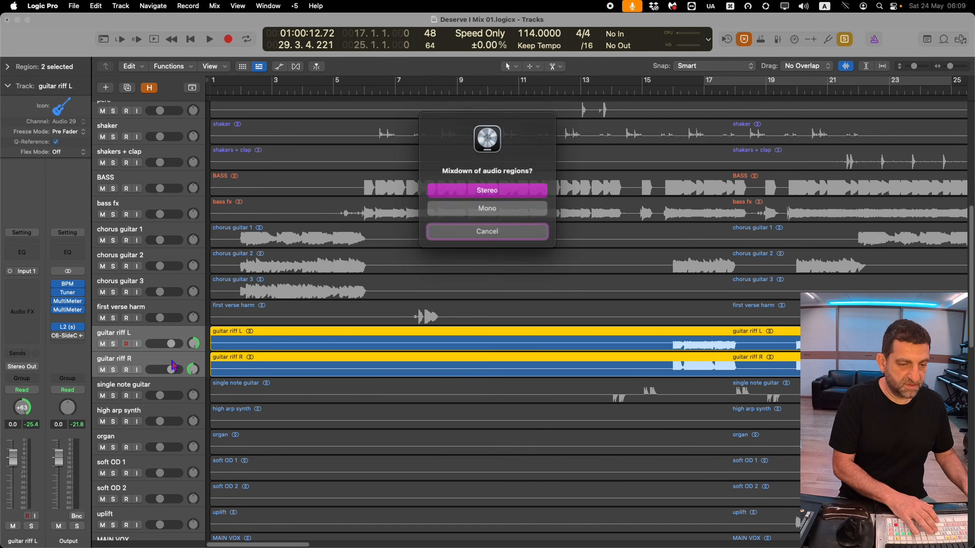
pyautogui.press('Return')
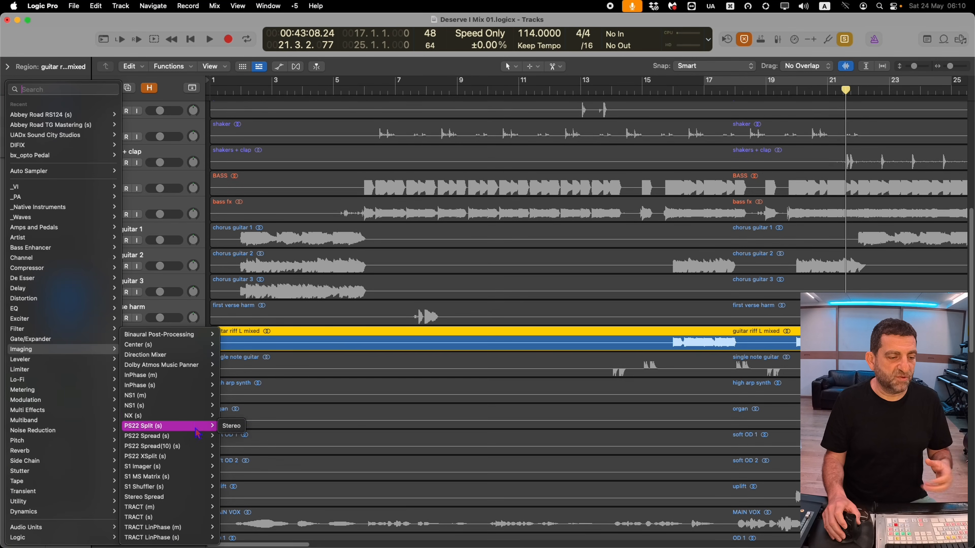
# Step: Insert a stereo S1 Imager on the guitar riff L track, set its width to 0.70 and play back the result
pyautogui.click(233, 464)
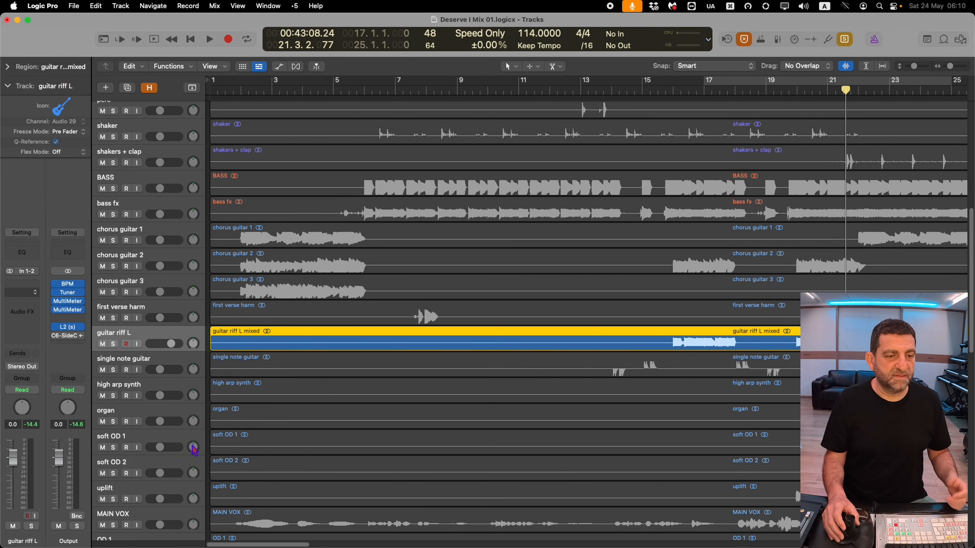
pyautogui.moveTo(344, 265); pyautogui.dragTo(342, 295)
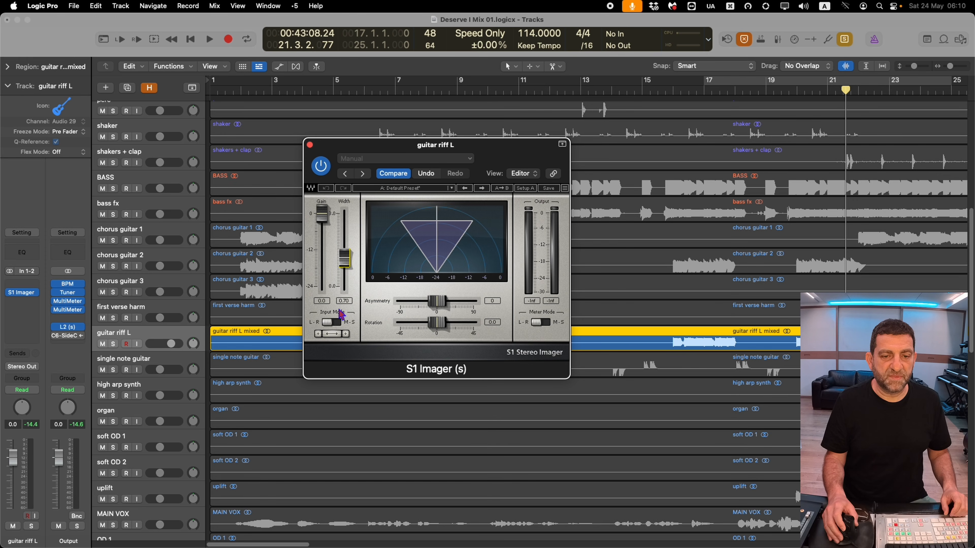
pyautogui.press('space')
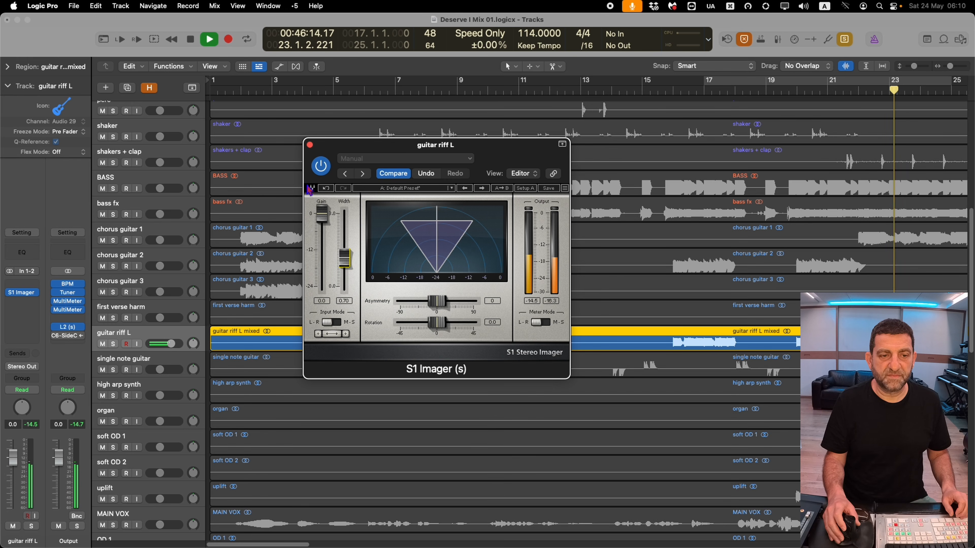
pyautogui.click(554, 174)
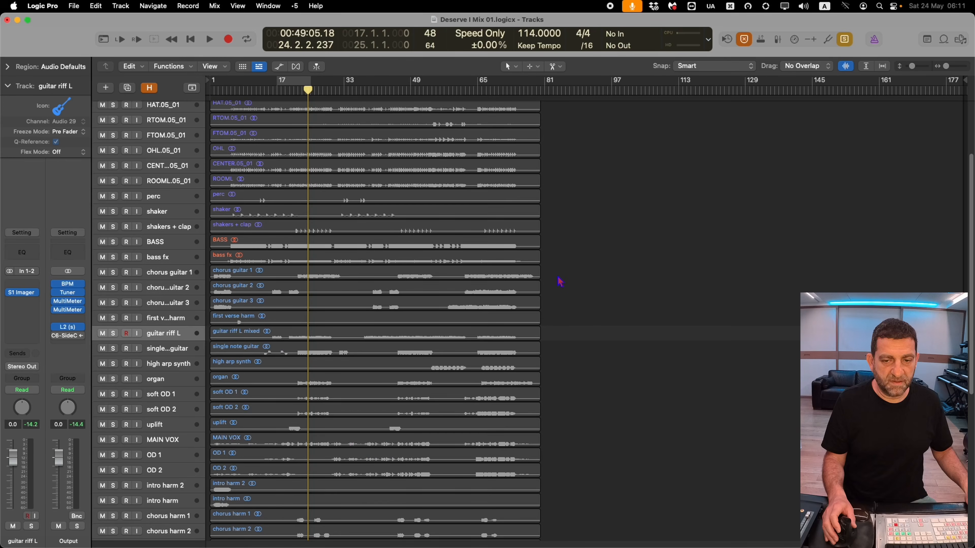
# Step: Colour the six guitar regions, from chorus guitar 1 through single note guitar, dark purple
pyautogui.moveTo(552, 272); pyautogui.dragTo(418, 350)
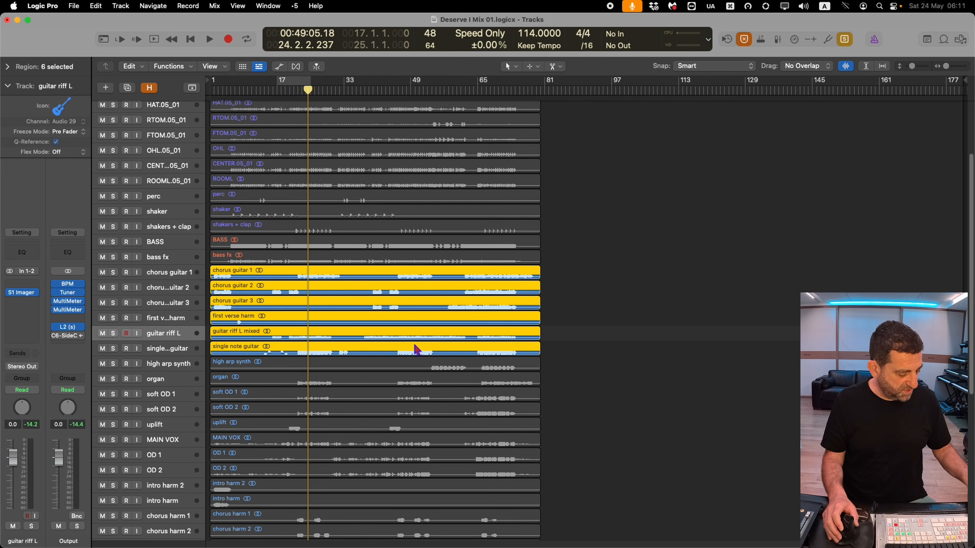
pyautogui.hotkey('alt', 'c')
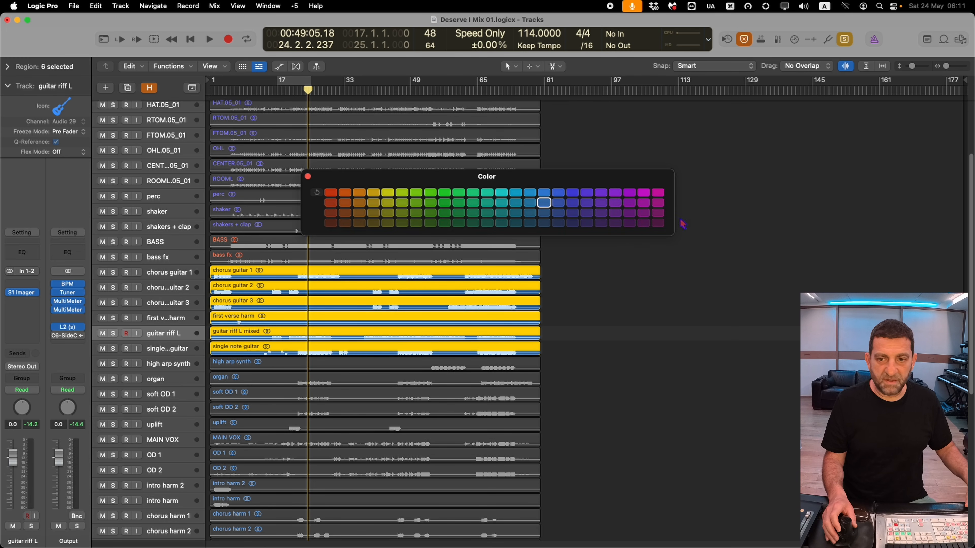
pyautogui.click(629, 223)
pyautogui.scroll(-1, 519, 332)
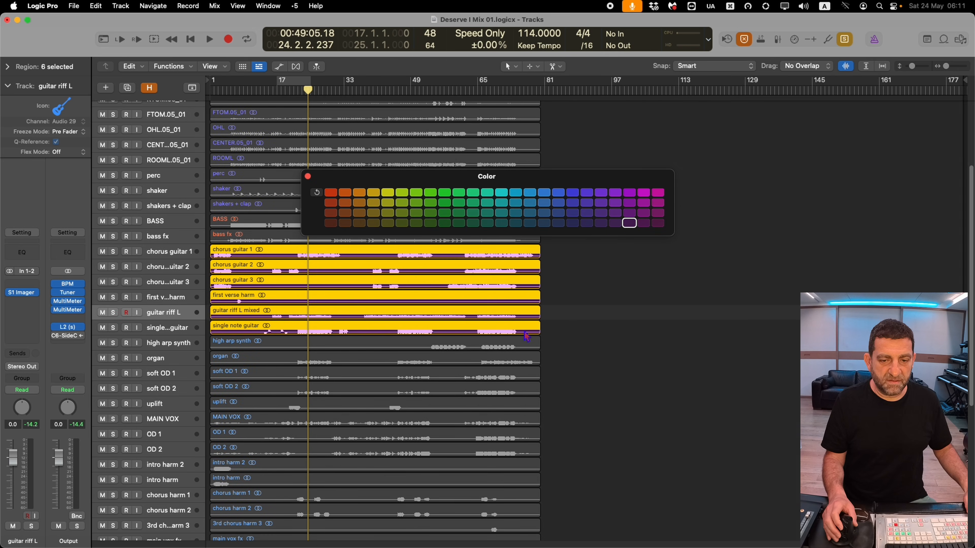
# Step: Listen to the uplift region on its own from about bar 20 to identify its sound
pyautogui.moveTo(560, 340); pyautogui.dragTo(438, 404)
pyautogui.click(313, 402)
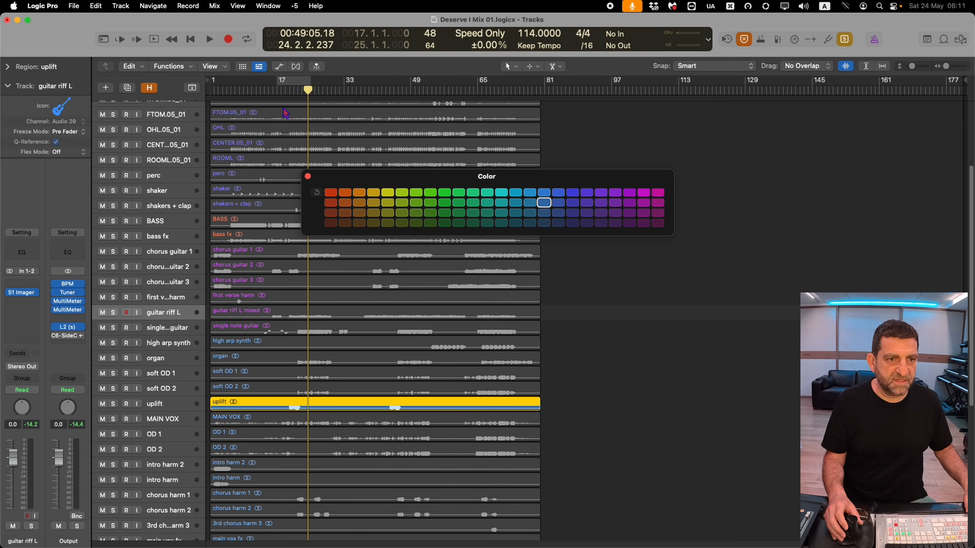
pyautogui.moveTo(290, 92); pyautogui.dragTo(294, 94)
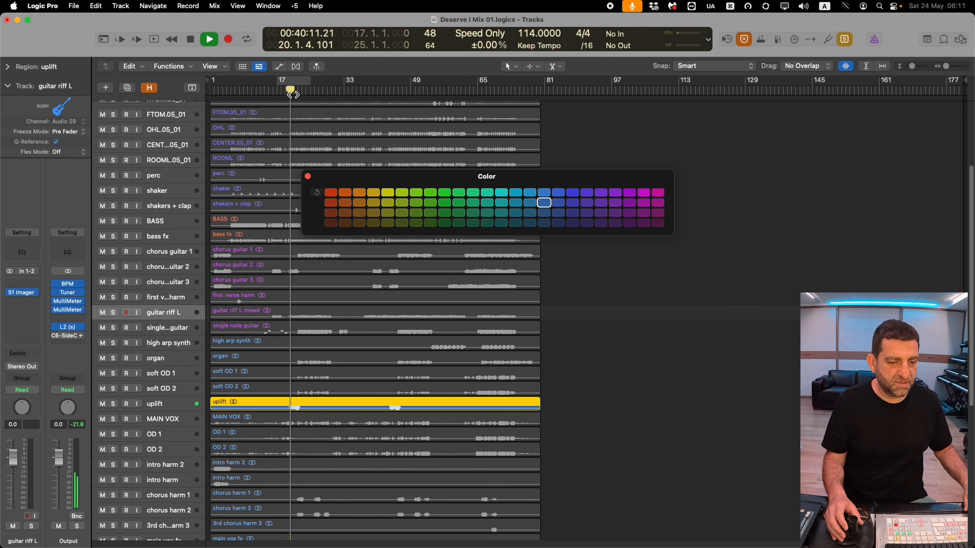
pyautogui.press('space')
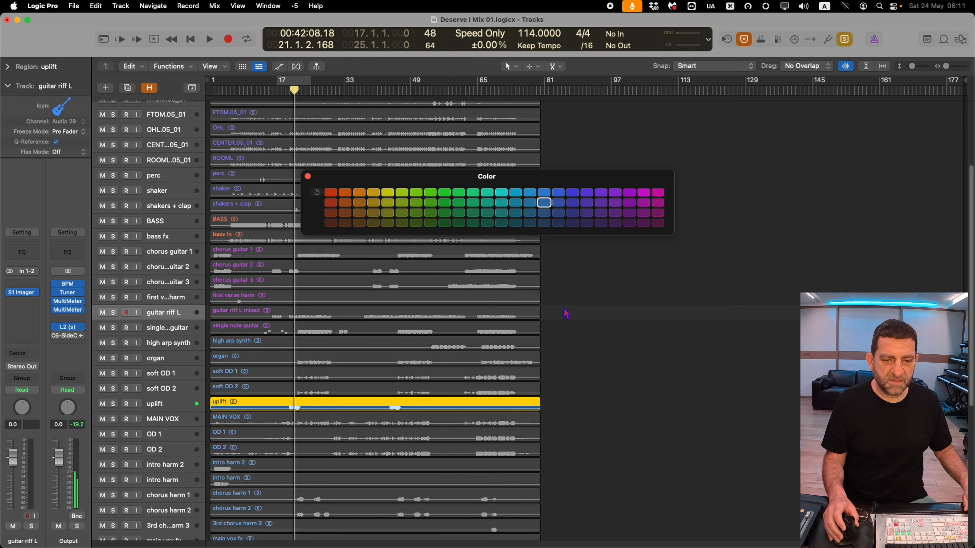
# Step: Colour the five regions from high arp synth through uplift with the darkest blue shade
pyautogui.moveTo(554, 344); pyautogui.dragTo(397, 404)
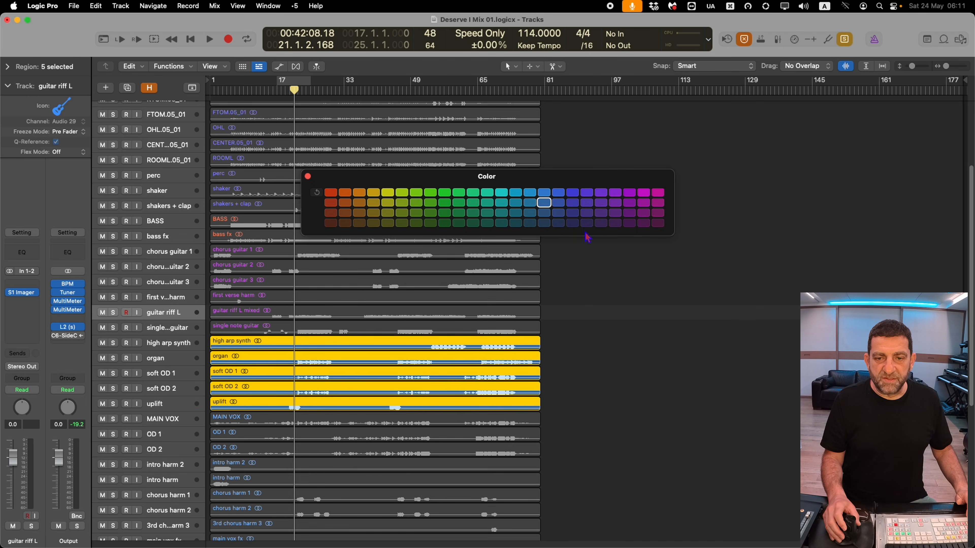
pyautogui.click(531, 224)
pyautogui.click(608, 394)
pyautogui.scroll(-3, 529, 417)
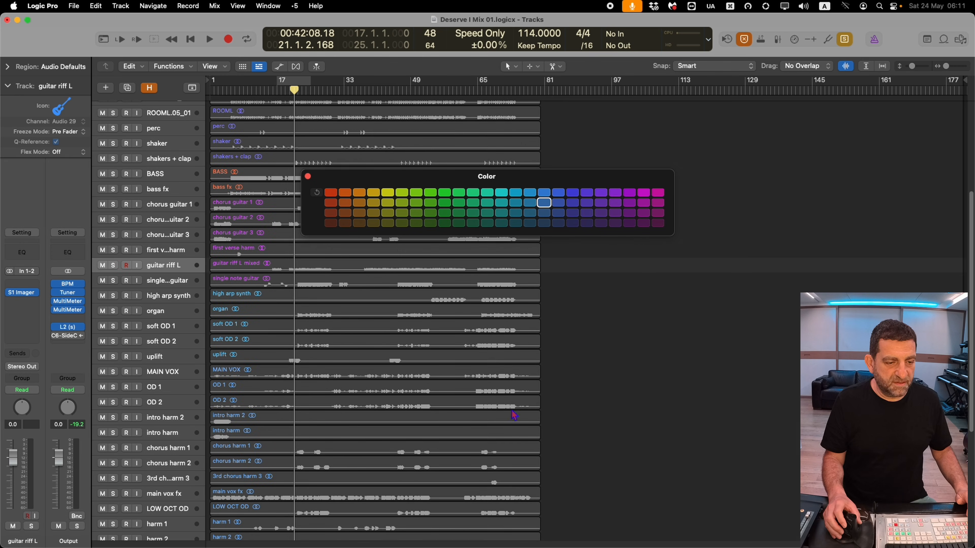
# Step: Colour the MAIN VOX region bright red and the other vocal regions, from OD 1 through harm 2, orange
pyautogui.click(265, 370)
pyautogui.click(330, 192)
pyautogui.scroll(-3, 560, 314)
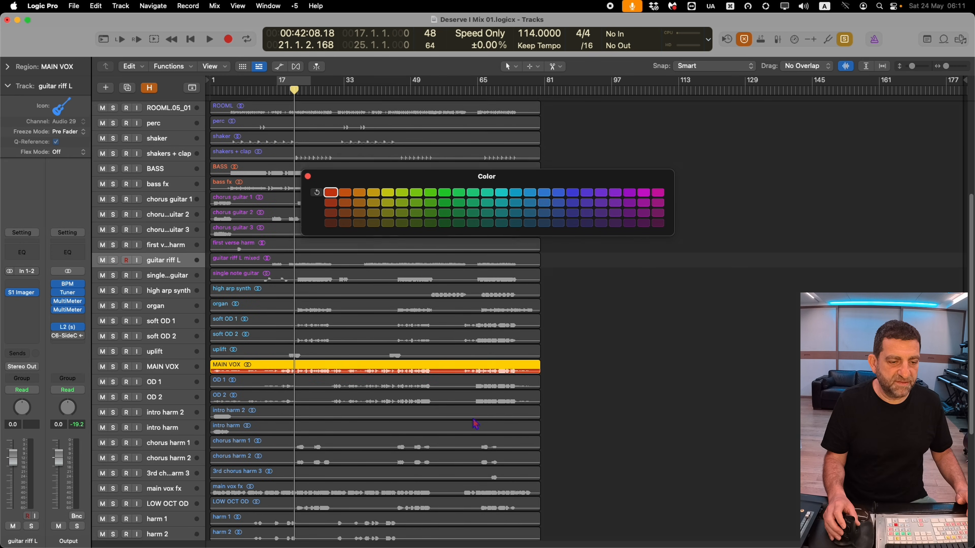
pyautogui.moveTo(559, 274); pyautogui.dragTo(410, 513)
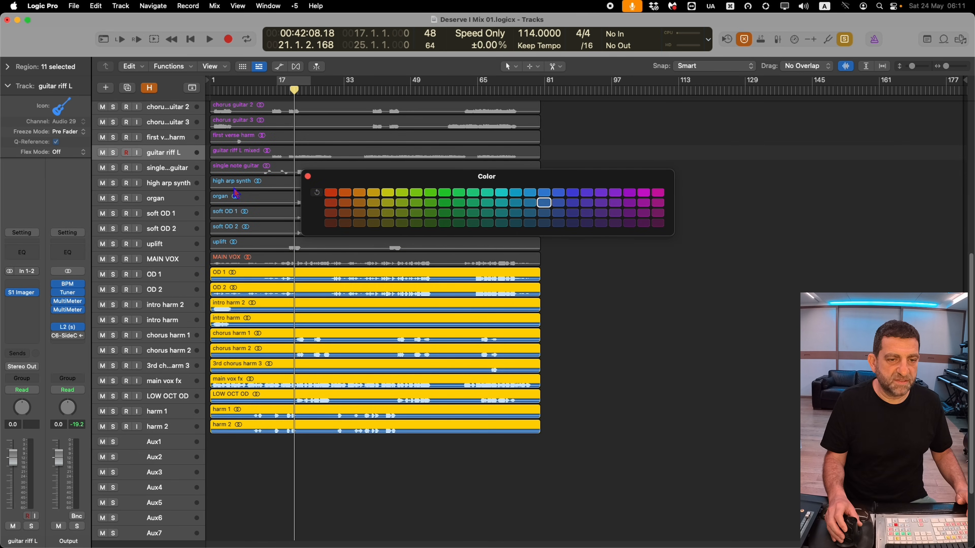
pyautogui.click(308, 177)
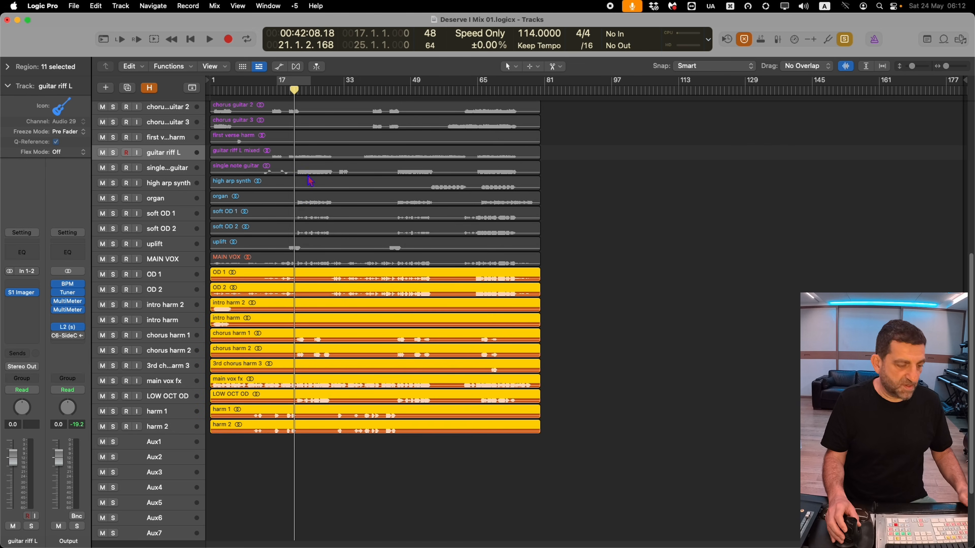
# Step: Play the whole arrangement unsoloed from about bar 6 and review the colour-coded tracks
pyautogui.press('x')
pyautogui.press('x')
pyautogui.scroll(10, 307, 252)
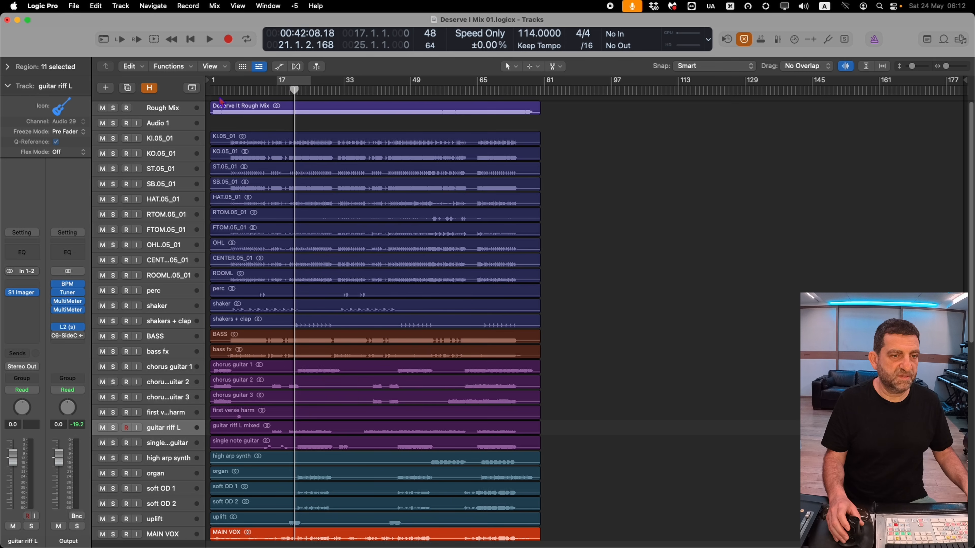
pyautogui.doubleClick(232, 92)
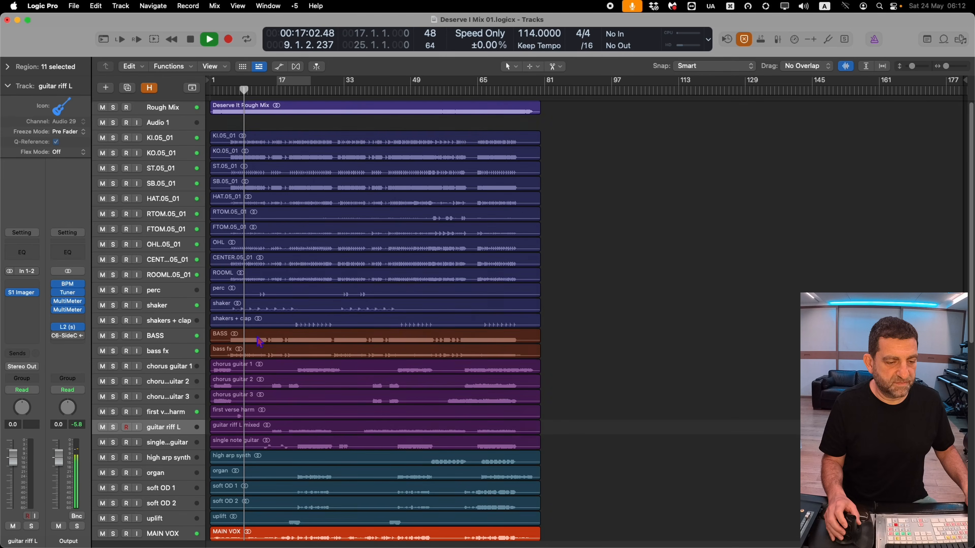
pyautogui.scroll(-5, 204, 423)
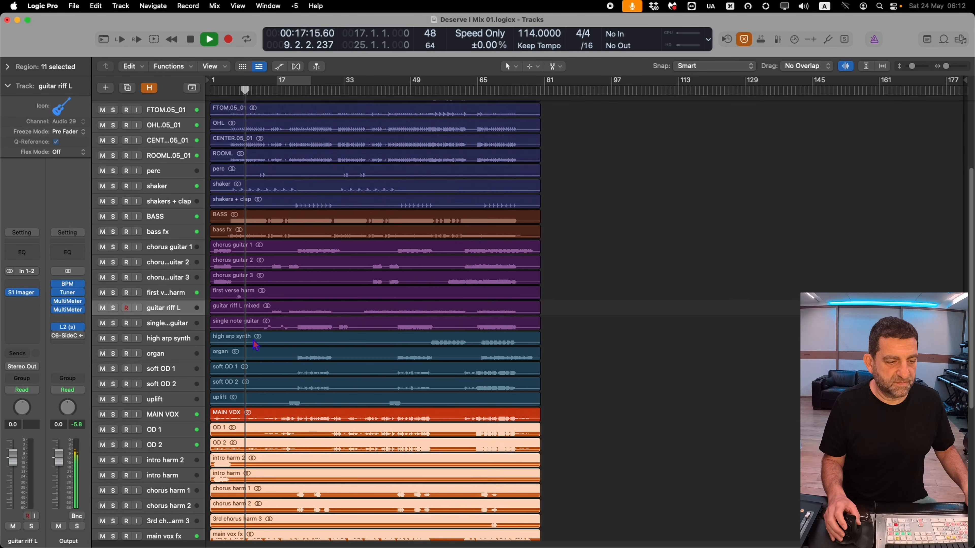
# Step: Check soloed MAIN VOX on the output MultiMeter's goniometer and switch its channel from stereo to mono
pyautogui.click(184, 416)
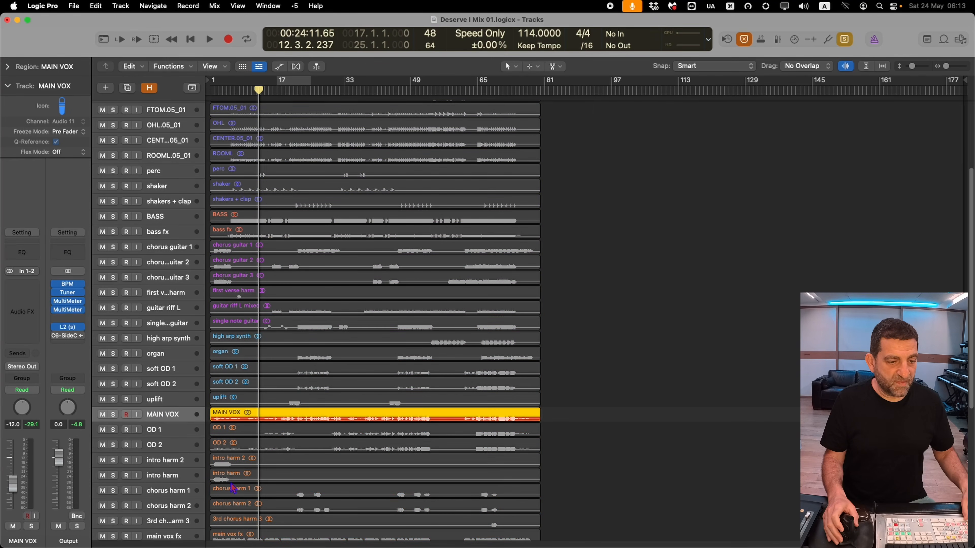
pyautogui.press('space')
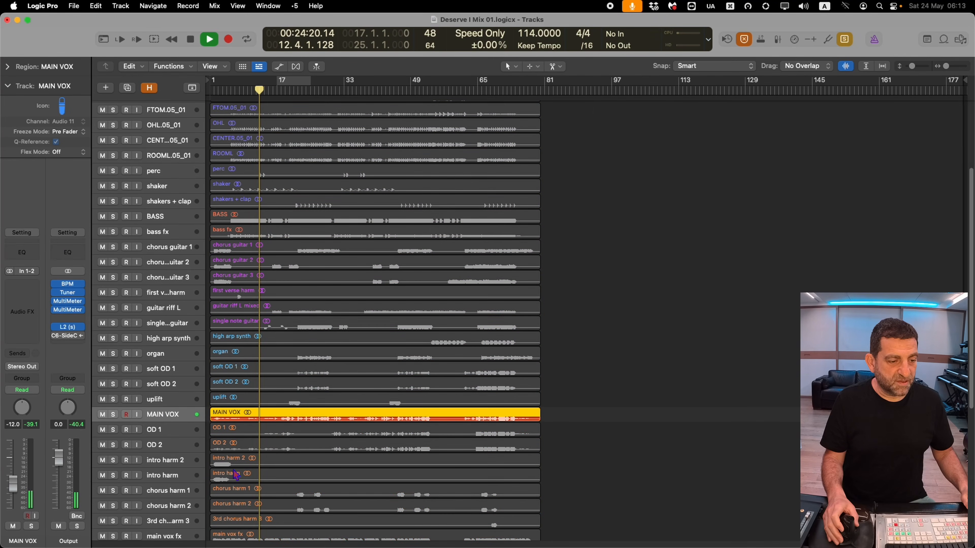
pyautogui.click(70, 303)
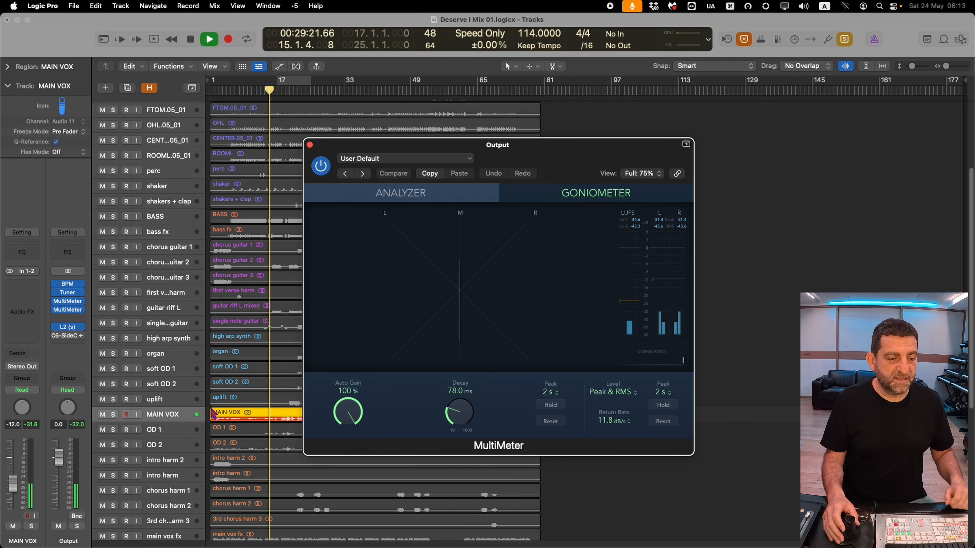
pyautogui.moveTo(12, 292)
pyautogui.click(10, 272)
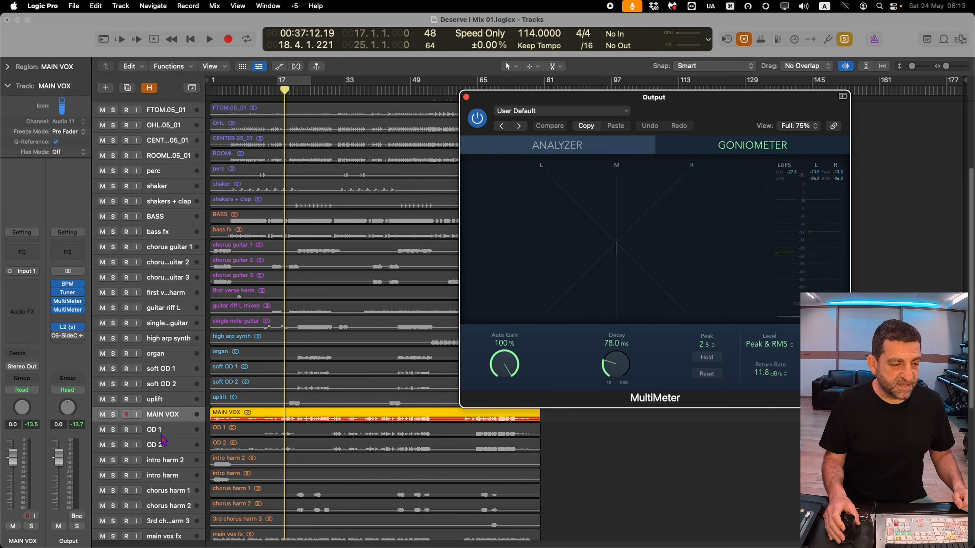
# Step: Check OD 1 and OD 2 individually on the goniometer, and switch both tracks' channels to mono
pyautogui.click(164, 432)
pyautogui.press('space')
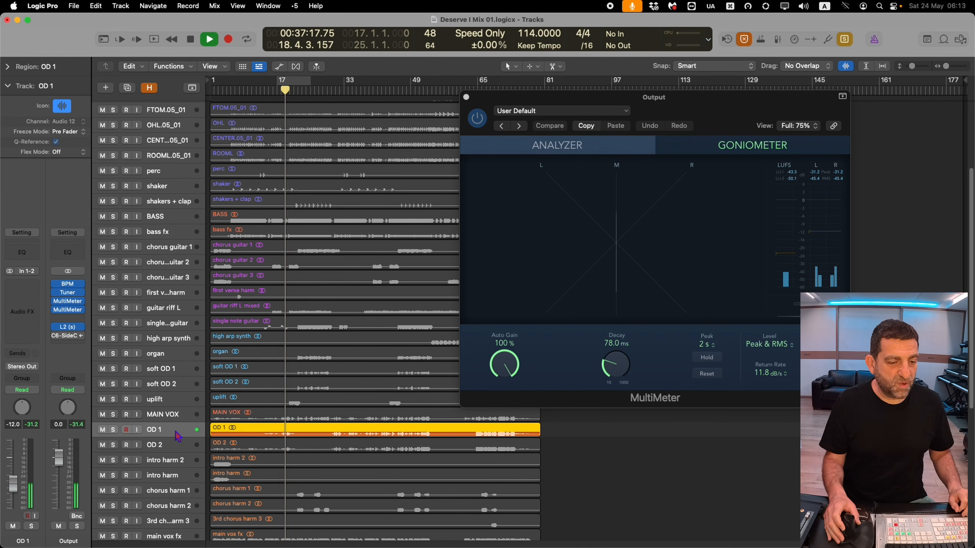
pyautogui.click(173, 445)
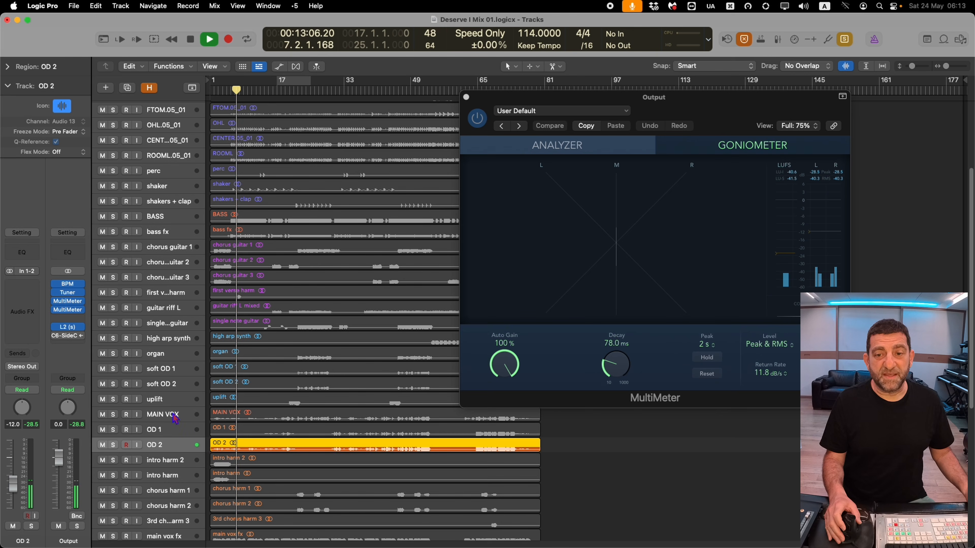
pyautogui.keyDown('shift'); pyautogui.click(179, 432); pyautogui.keyUp('shift')
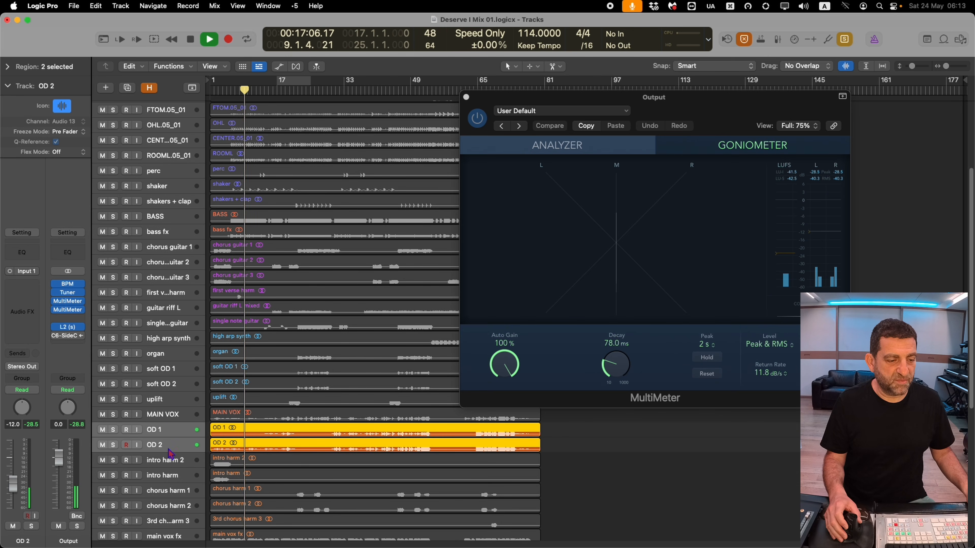
# Step: Check the stereo image of intro harm 2 alone and together with all vocal tracks through harm 2, playing from about bar 2
pyautogui.click(163, 462)
pyautogui.click(218, 96)
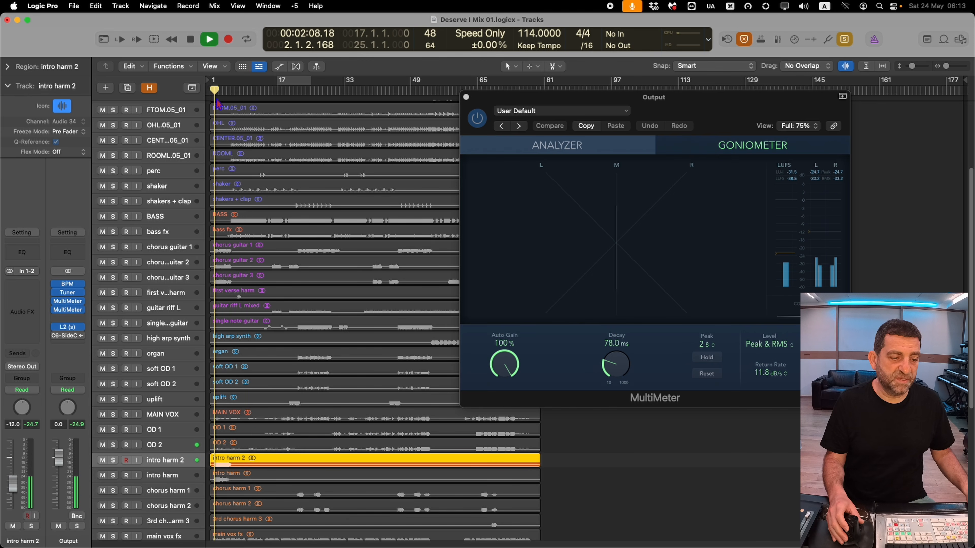
pyautogui.scroll(-6, 208, 471)
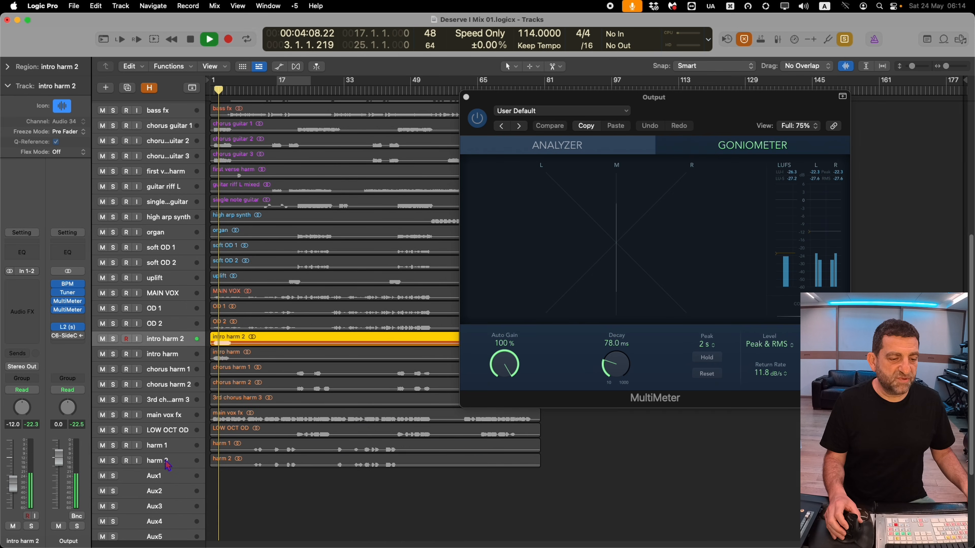
pyautogui.keyDown('shift'); pyautogui.click(167, 463); pyautogui.keyUp('shift')
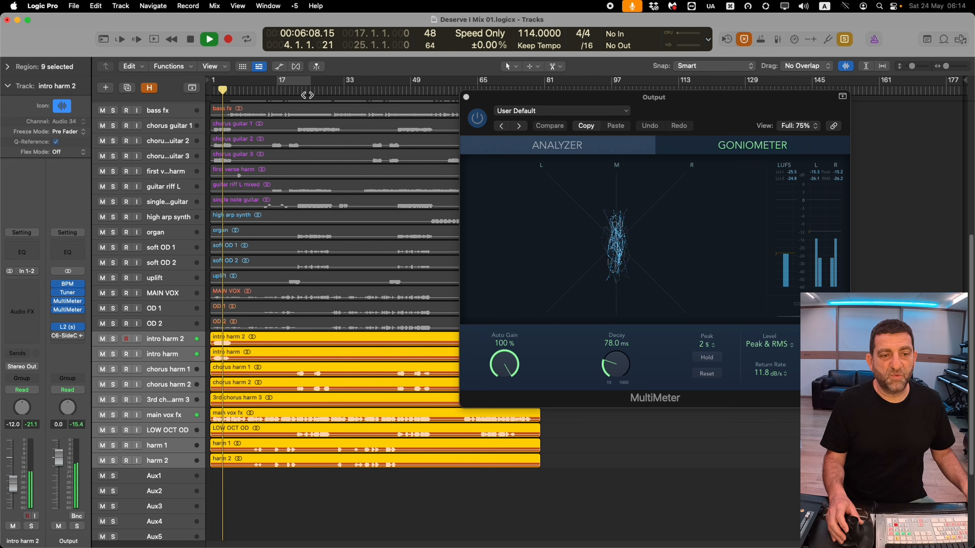
# Step: Mute main vox fx and check the remaining harmony and low octave tracks on the goniometer, playing around bars 40 and 46
pyautogui.click(164, 419)
pyautogui.click(102, 416)
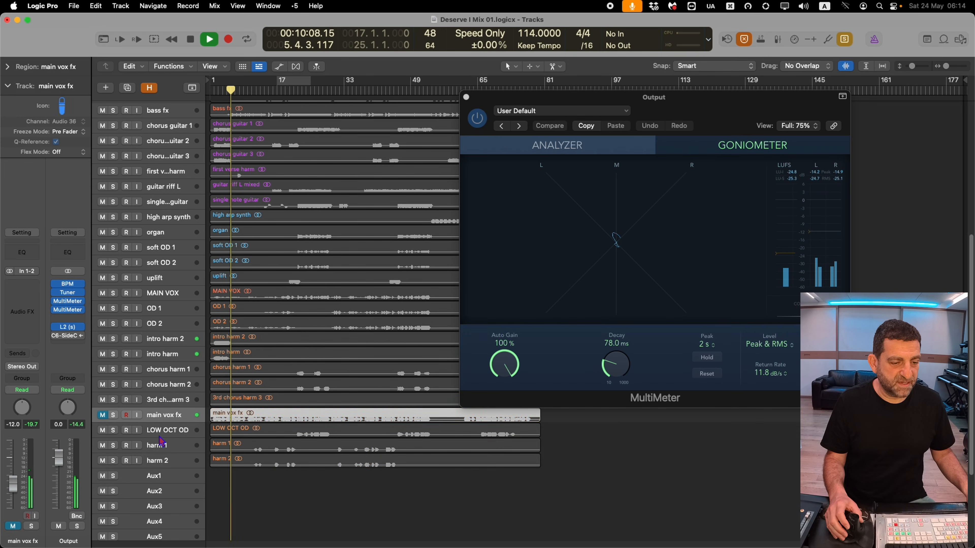
pyautogui.moveTo(361, 507); pyautogui.dragTo(207, 347)
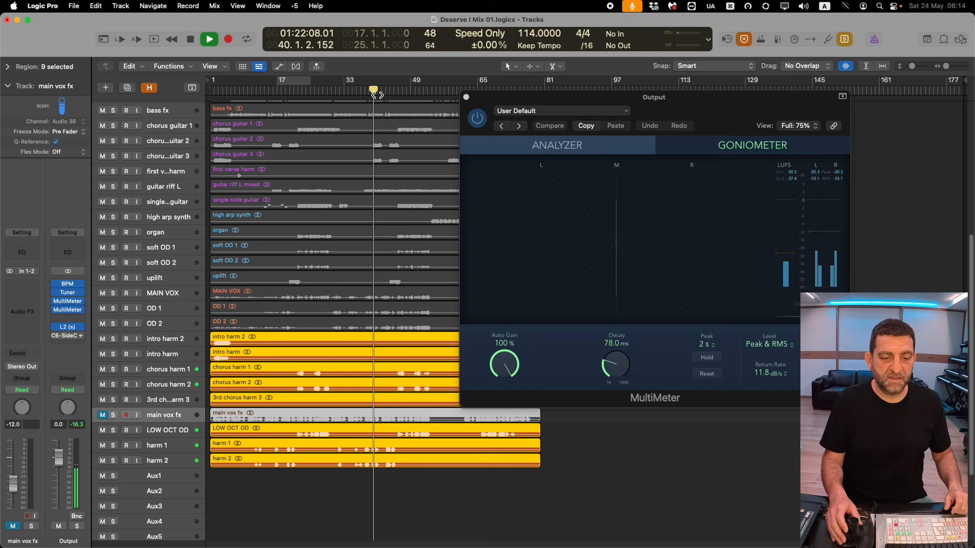
pyautogui.click(397, 91)
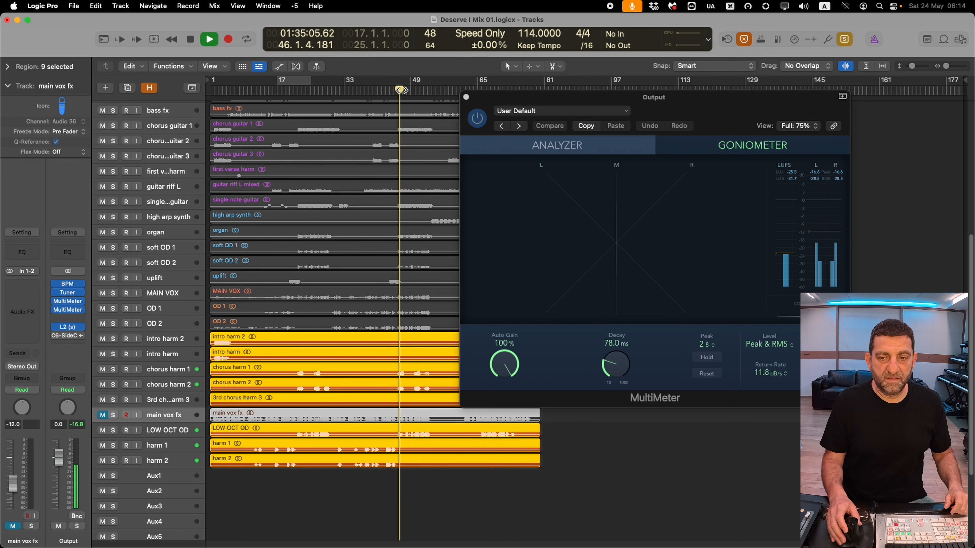
pyautogui.press('space')
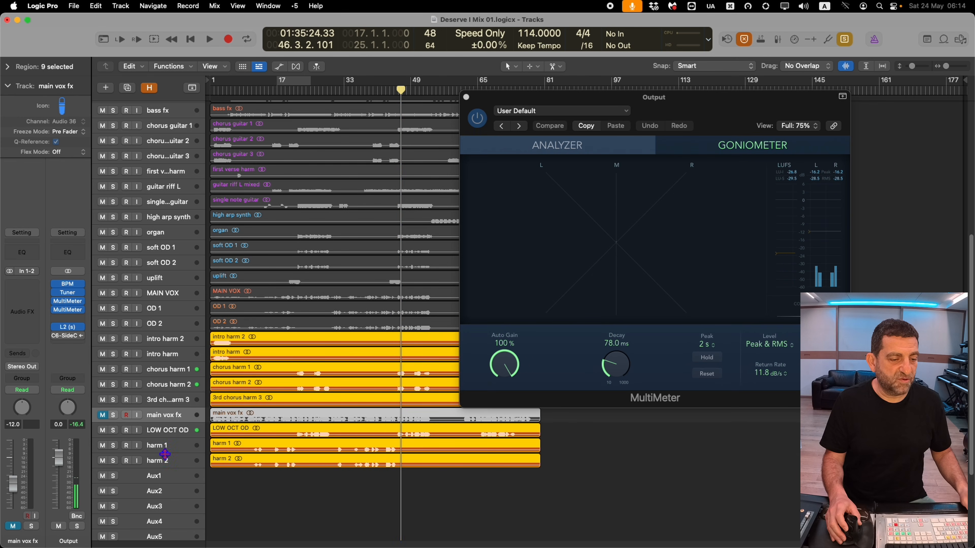
# Step: Switch the tracks from intro harm 2 through harm 2, except main vox fx, to mono and unmute main vox fx
pyautogui.click(165, 457)
pyautogui.keyDown('shift'); pyautogui.click(175, 344); pyautogui.keyUp('shift')
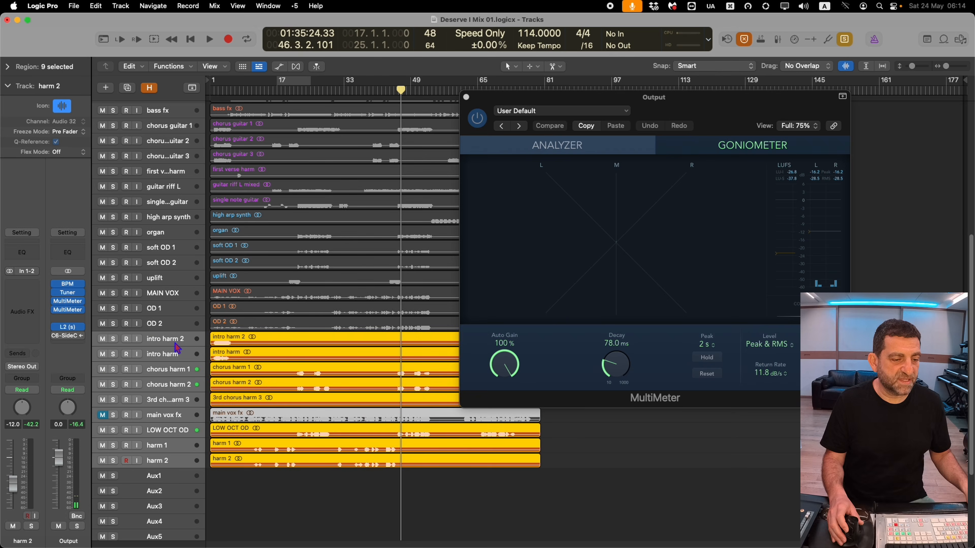
pyautogui.keyDown('super'); pyautogui.click(170, 417); pyautogui.keyUp('super')
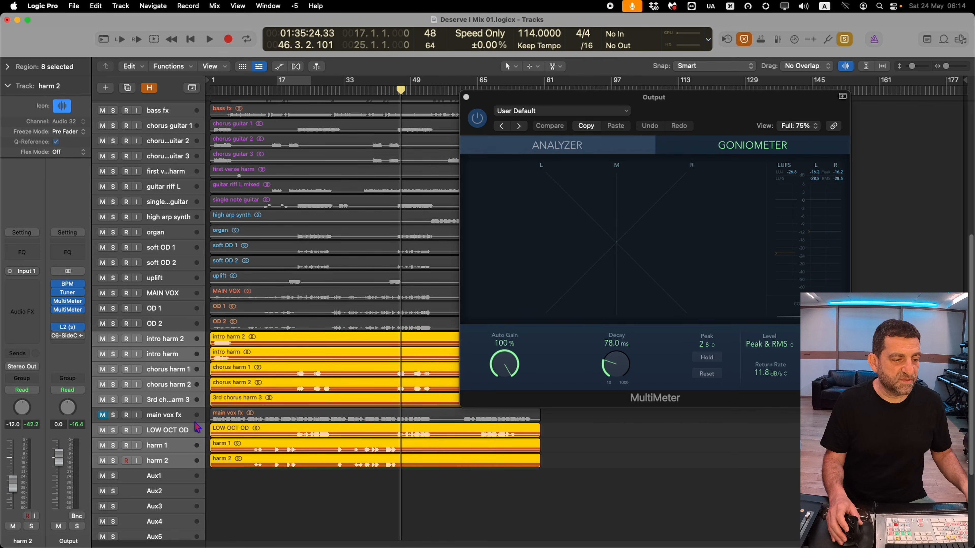
pyautogui.click(166, 415)
pyautogui.click(103, 415)
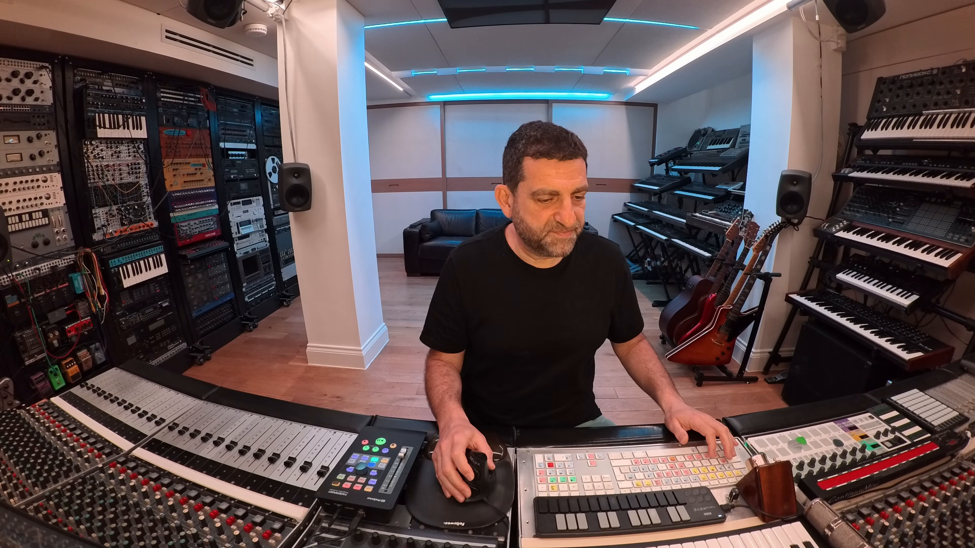
# Step: Check the stereo image of the uplift and organ regions on the goniometer, playing from about bar 21
pyautogui.click(177, 467)
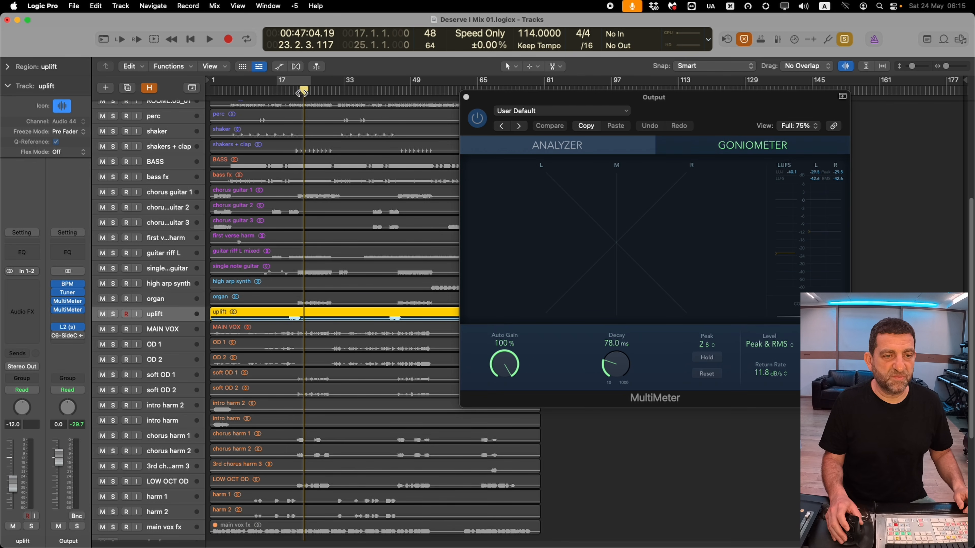
pyautogui.moveTo(303, 92); pyautogui.dragTo(295, 91)
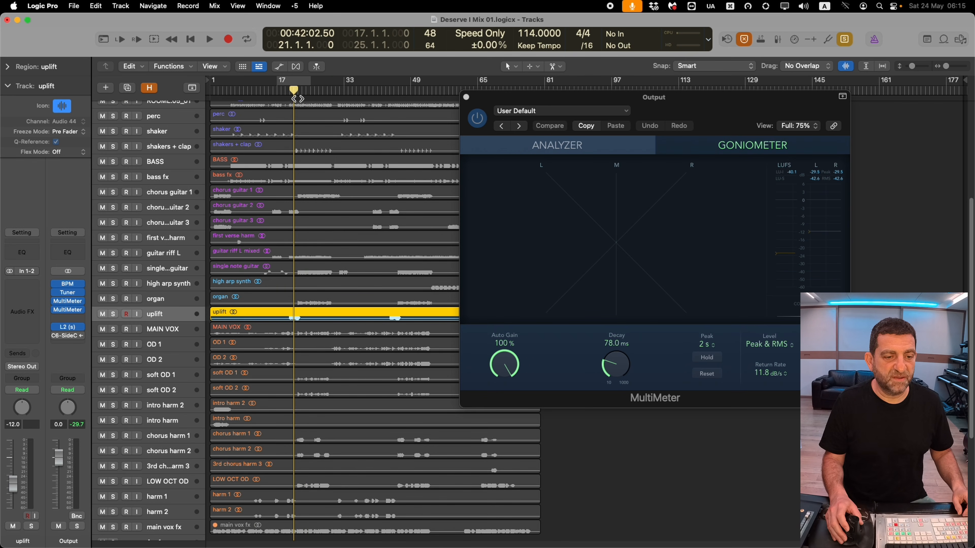
pyautogui.press('space')
pyautogui.click(325, 299)
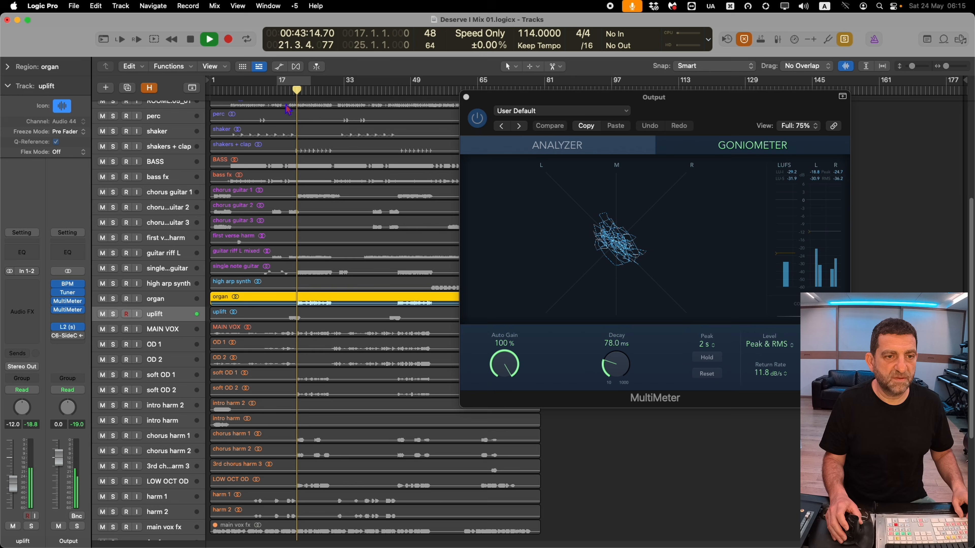
pyautogui.moveTo(299, 93); pyautogui.dragTo(303, 90)
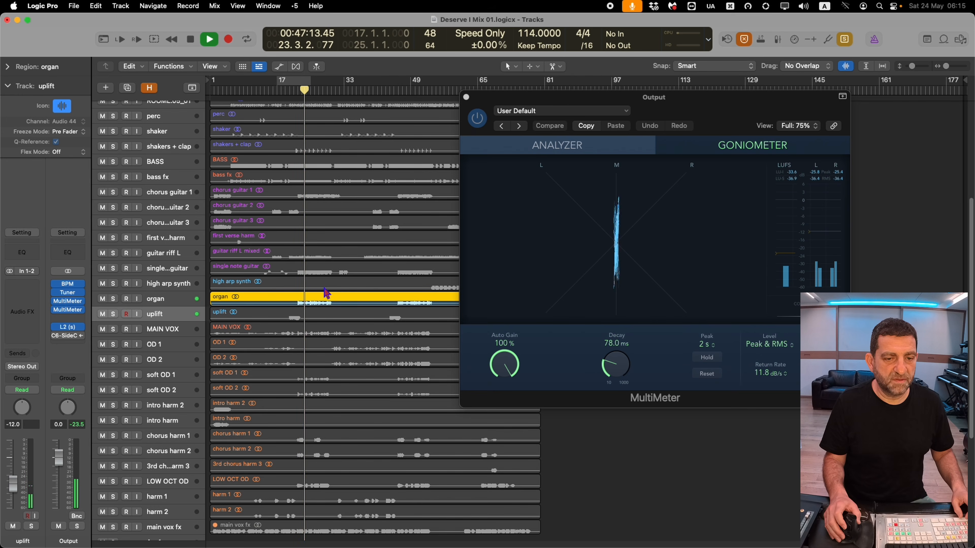
# Step: Check the stereo image of high arp synth from about bar 55 and single note guitar from about bar 23 on the goniometer
pyautogui.click(448, 286)
pyautogui.click(442, 93)
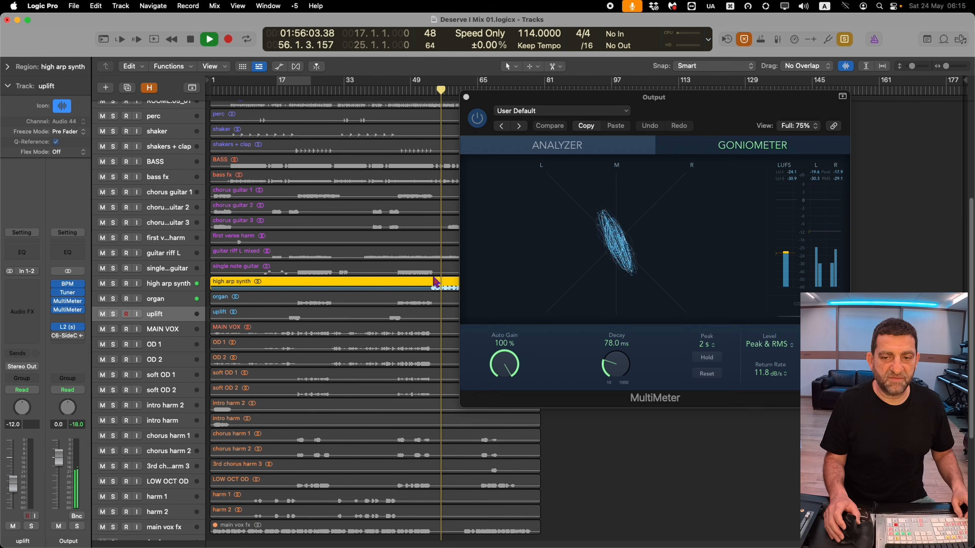
pyautogui.click(307, 269)
pyautogui.click(306, 92)
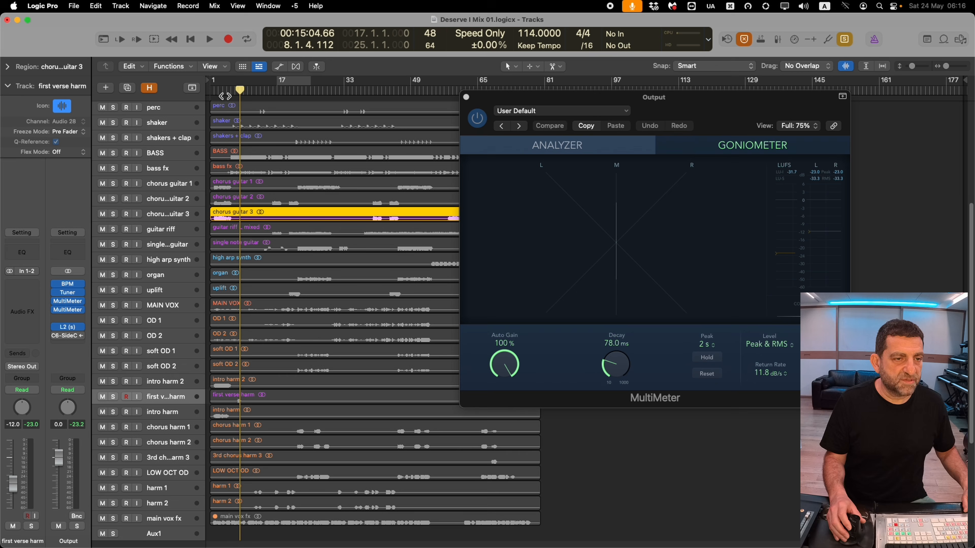
# Step: Check the stereo image of the chorus guitar 3, 2 and 1 regions on the goniometer, playing from about bar 3
pyautogui.click(219, 93)
pyautogui.press('space')
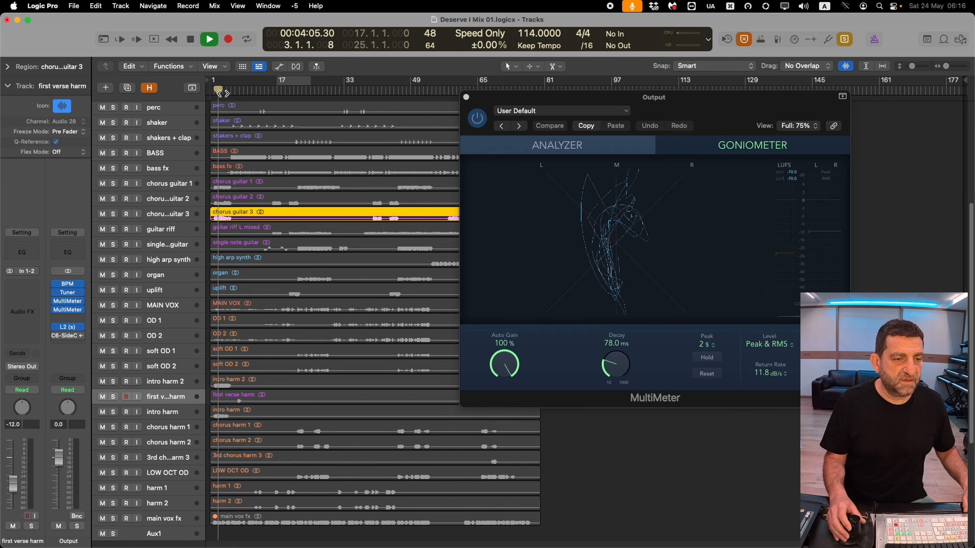
pyautogui.click(246, 204)
pyautogui.click(238, 189)
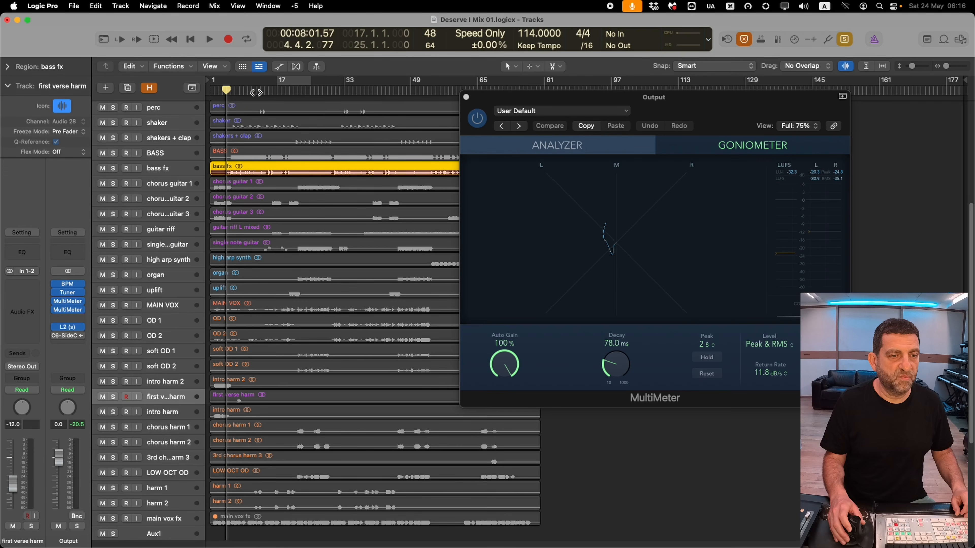
# Step: Check bass fx and BASS on the goniometer around bar 23 and switch the BASS track to mono
pyautogui.click(210, 169)
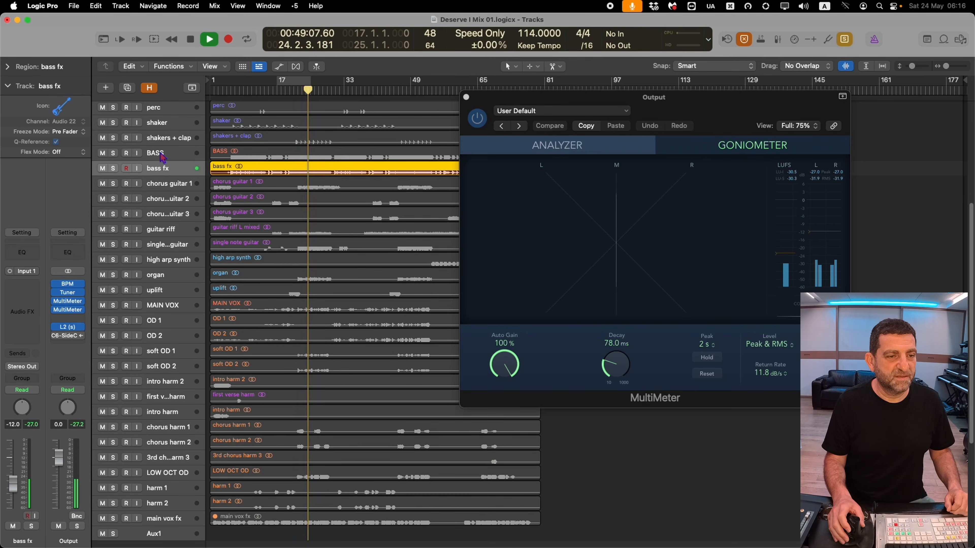
pyautogui.click(162, 154)
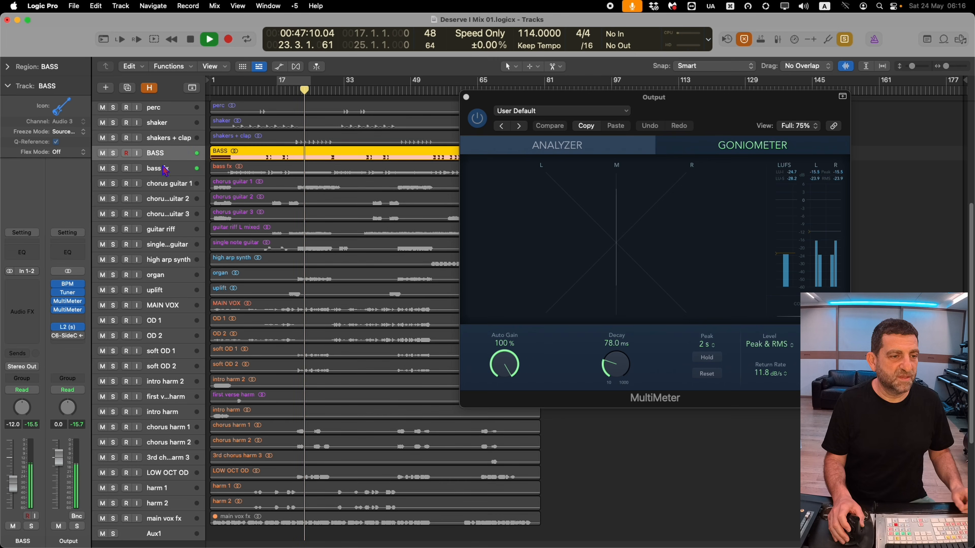
pyautogui.click(163, 168)
pyautogui.keyDown('shift'); pyautogui.click(162, 154); pyautogui.keyUp('shift')
pyautogui.click(162, 154)
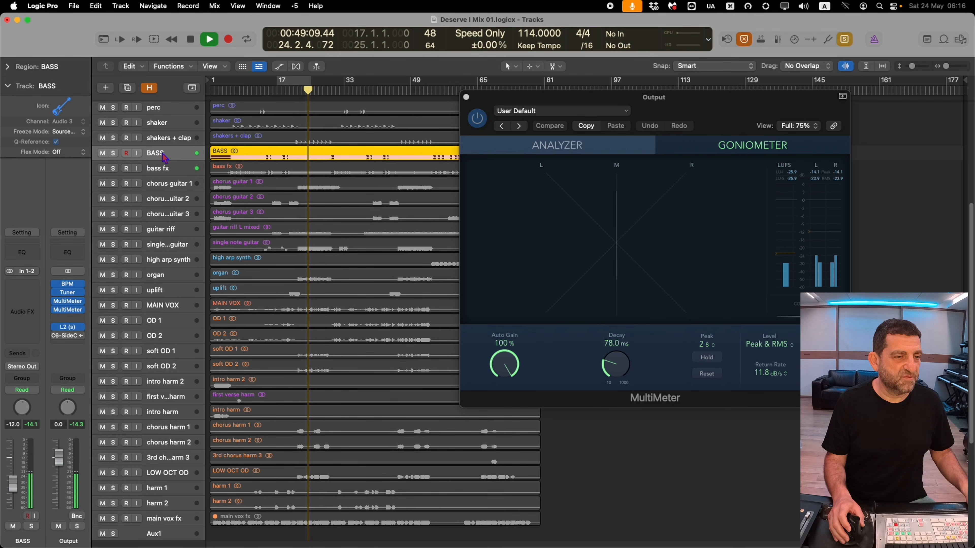
pyautogui.click(9, 271)
# Step: Check the stereo image of the shakers + clap region on the goniometer during playback
pyautogui.scroll(5, 307, 269)
pyautogui.click(300, 268)
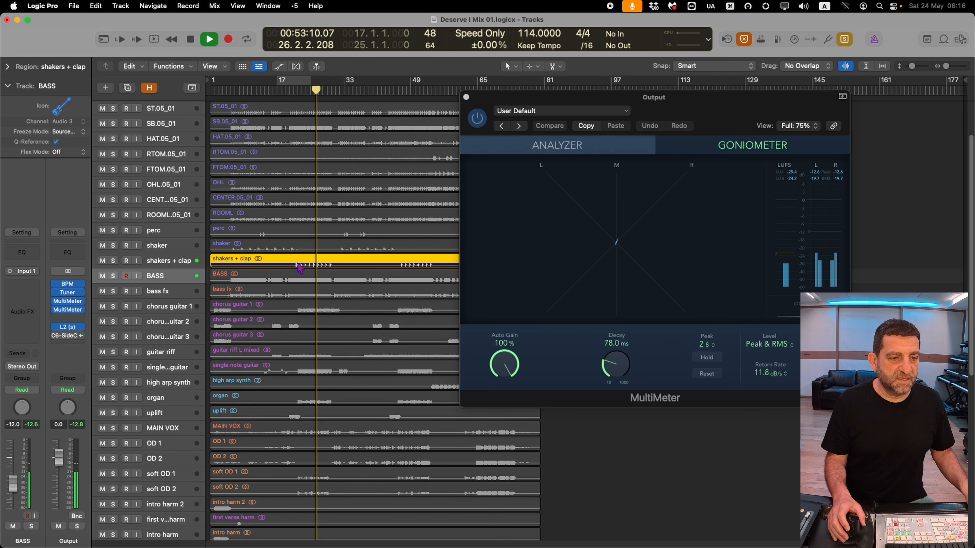